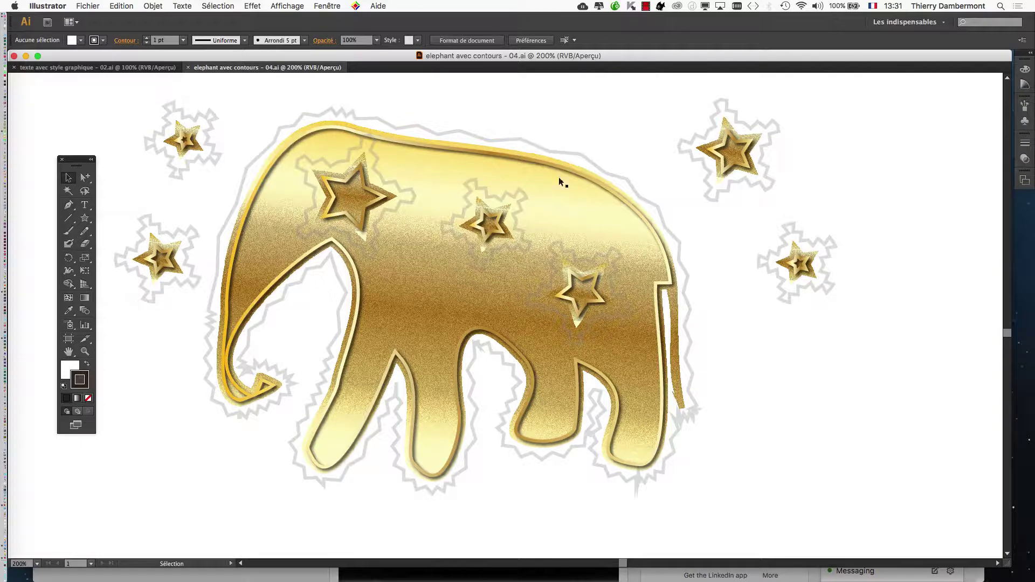
- Bring up the document "texte avec style graphique - 02.ai" and switch to the Google page in Firefox
click(132, 69)
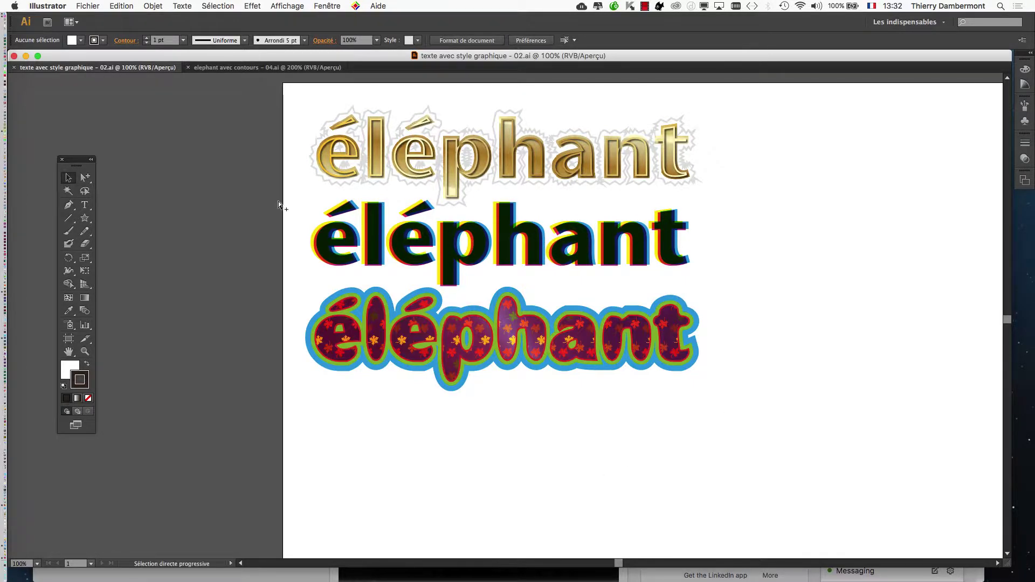
key(super+Tab)
click(401, 296)
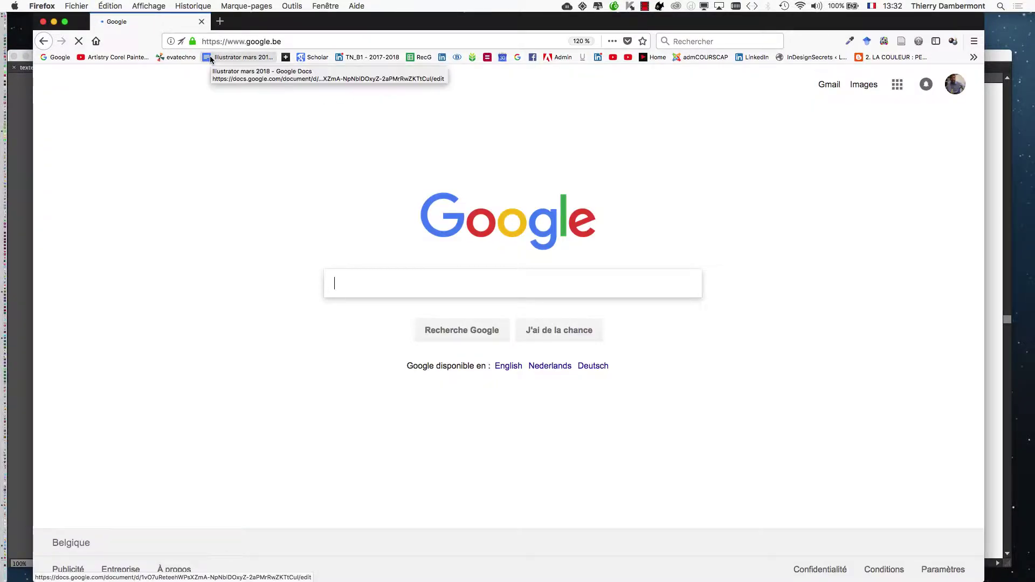
key(alt+super+h)
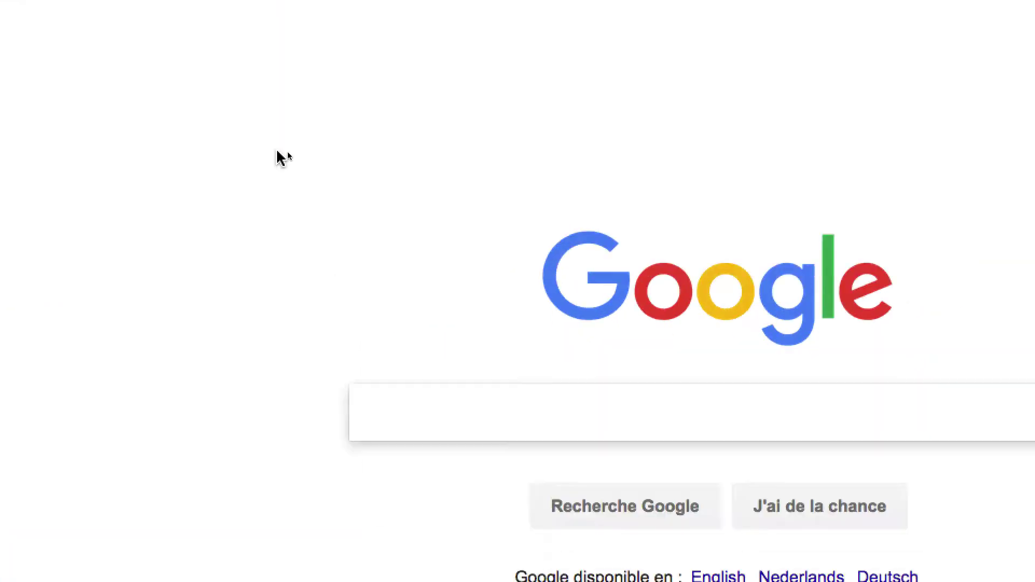
- Search Google for "download illustrator pattern" and switch back to Illustrator
text(downl)
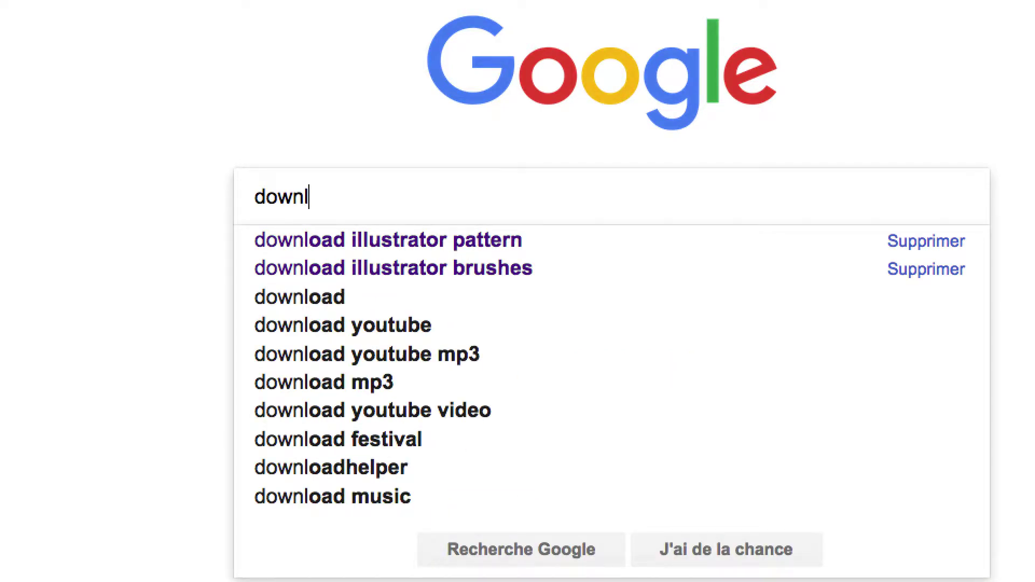
click(326, 246)
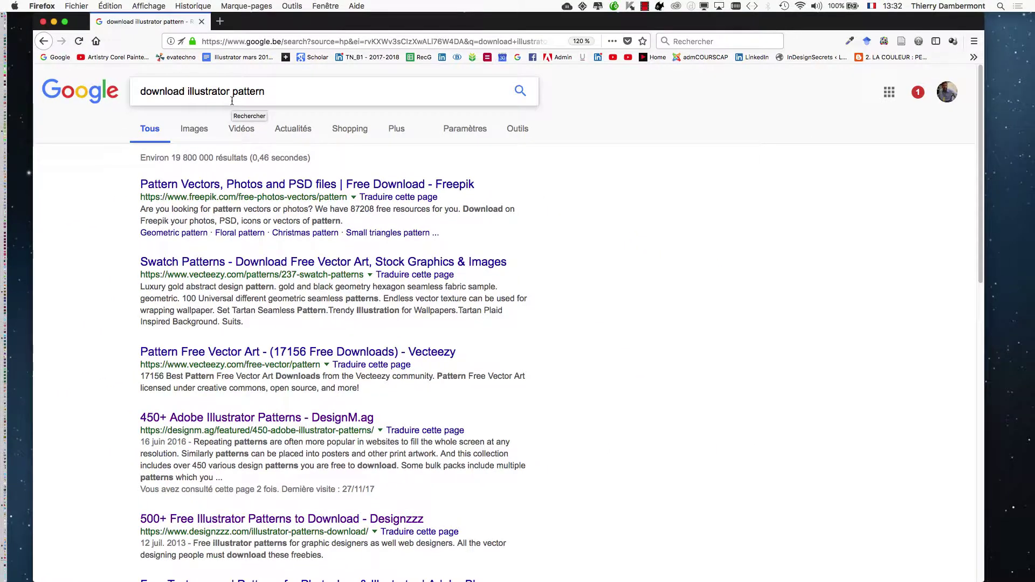
key(super+Tab)
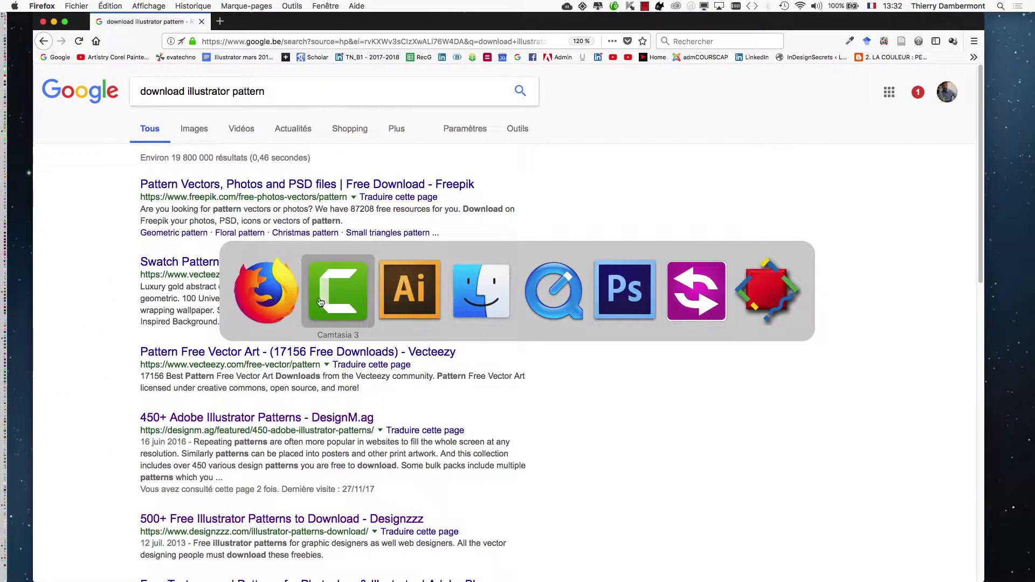
click(406, 306)
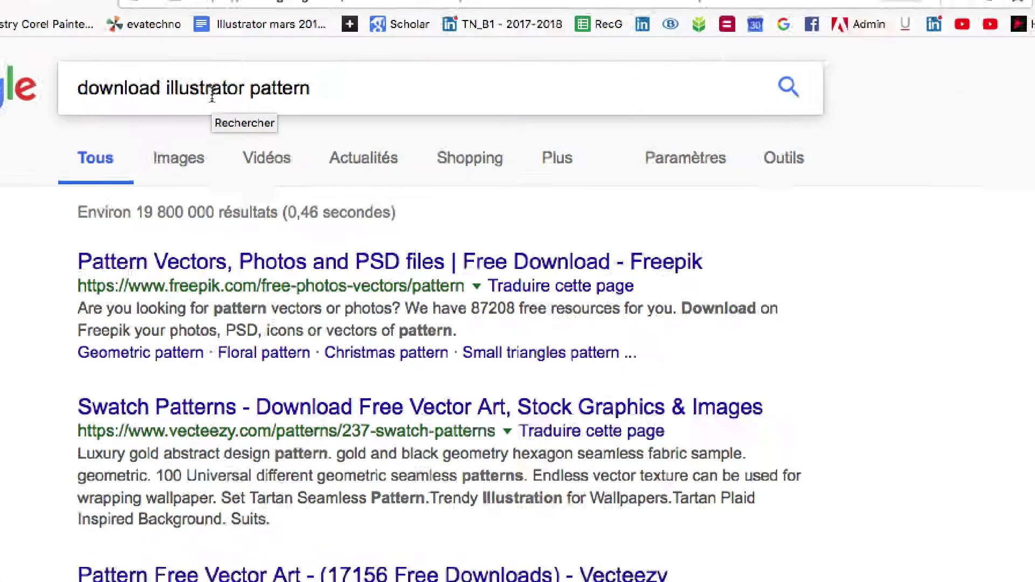
- Change the Google search in Firefox to "download illustrator graphic style" and run it
drag(228, 92, 315, 97)
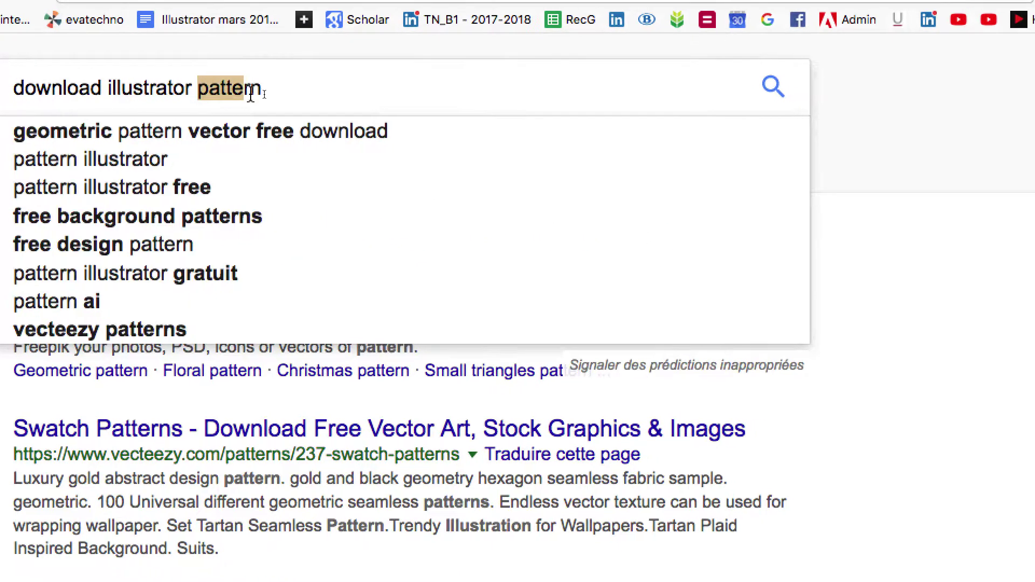
text(graph)
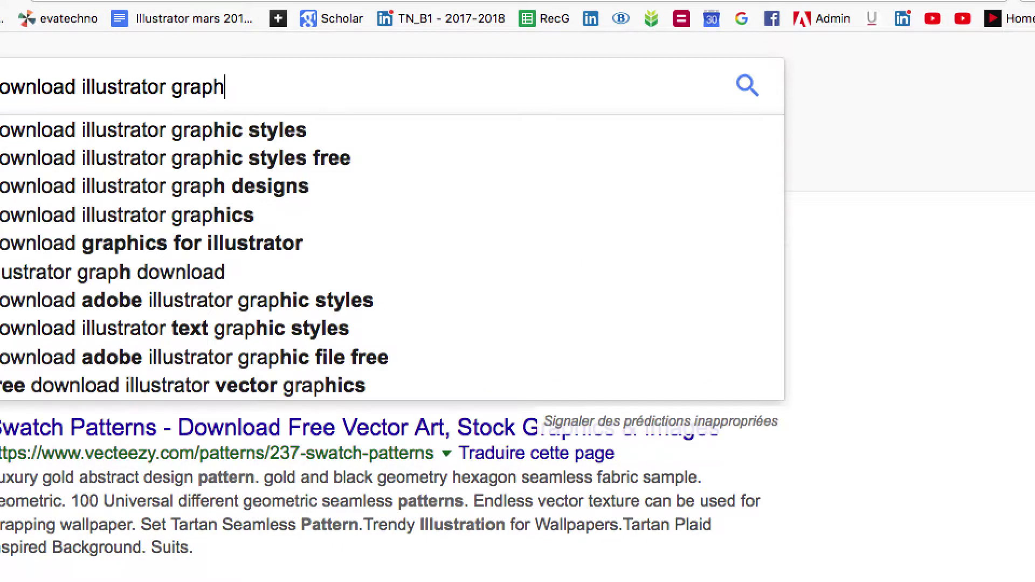
text(ic style)
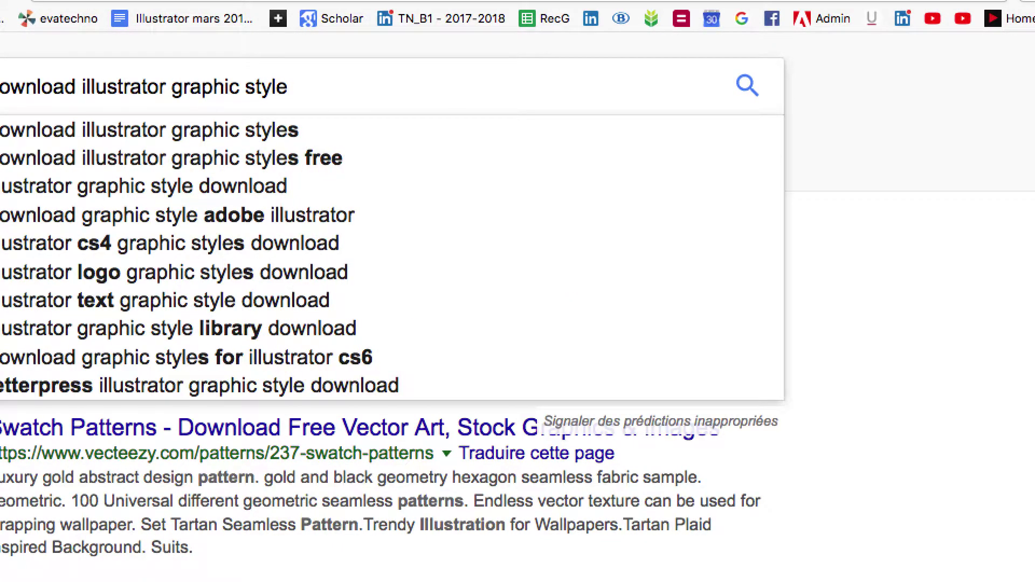
key(Return)
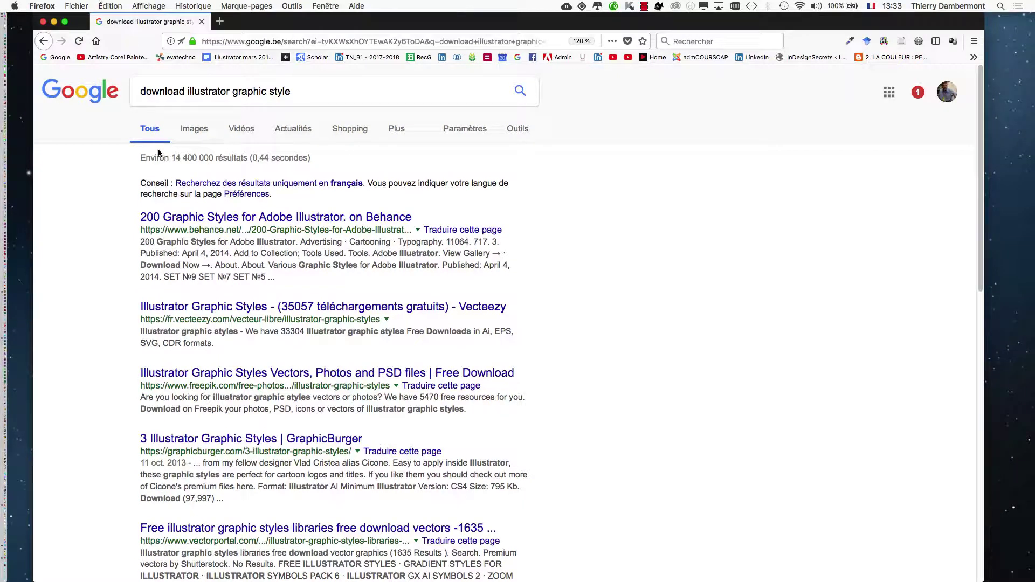
- Open the search result "200 Graphic Styles for Adobe Illustrator. on Behance" in a new tab and show that tab
scroll(626, 312, down, 5)
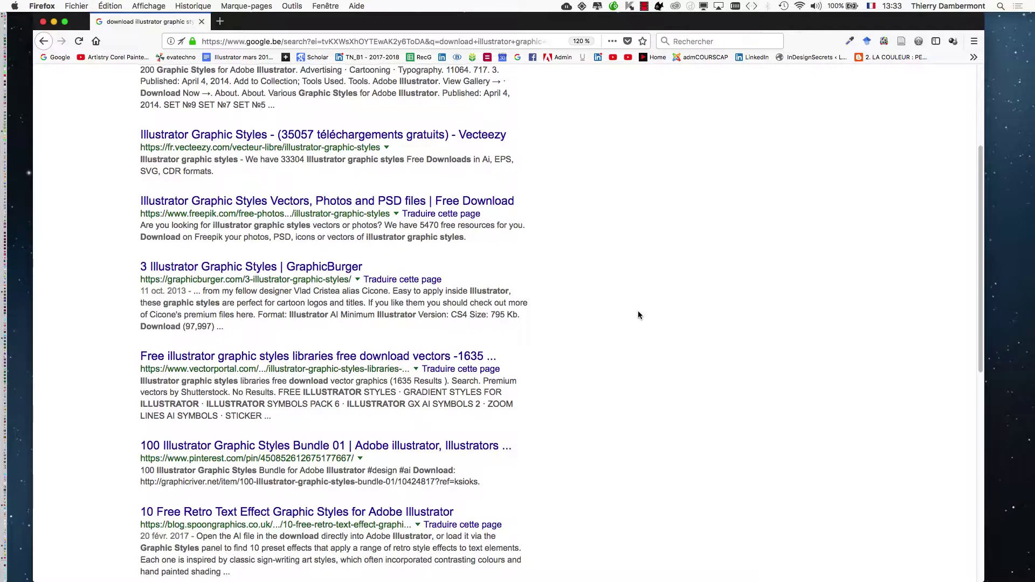
scroll(638, 311, up, 5)
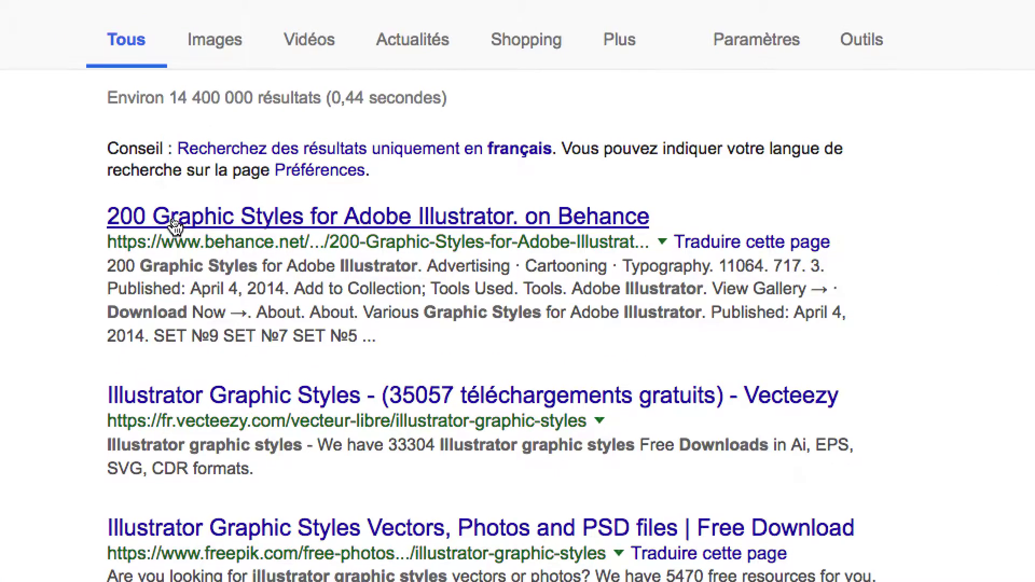
super+click(175, 224)
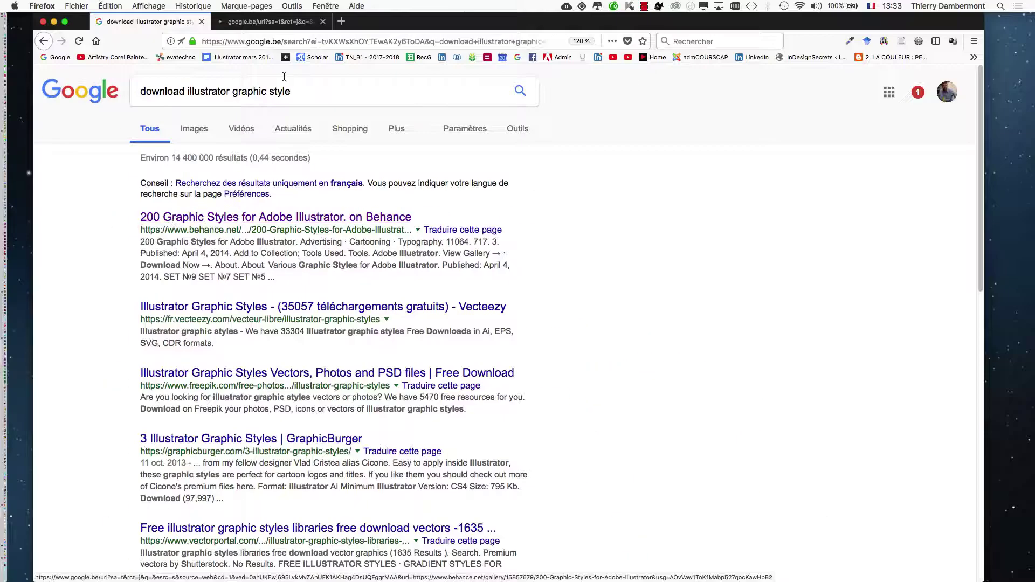
click(298, 24)
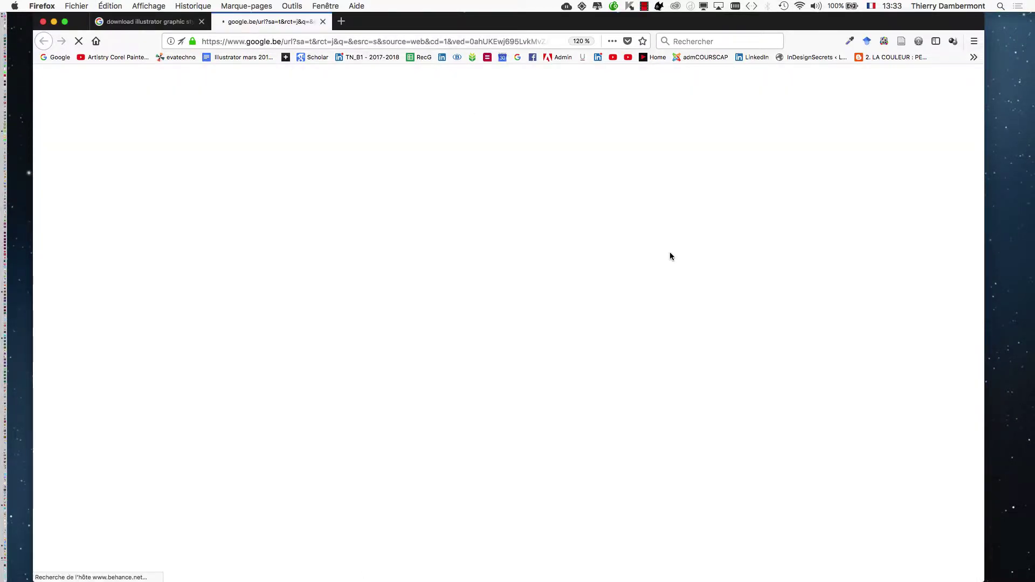
- Enlarge the Behance project page to 150%
scroll(265, 208, down, 4)
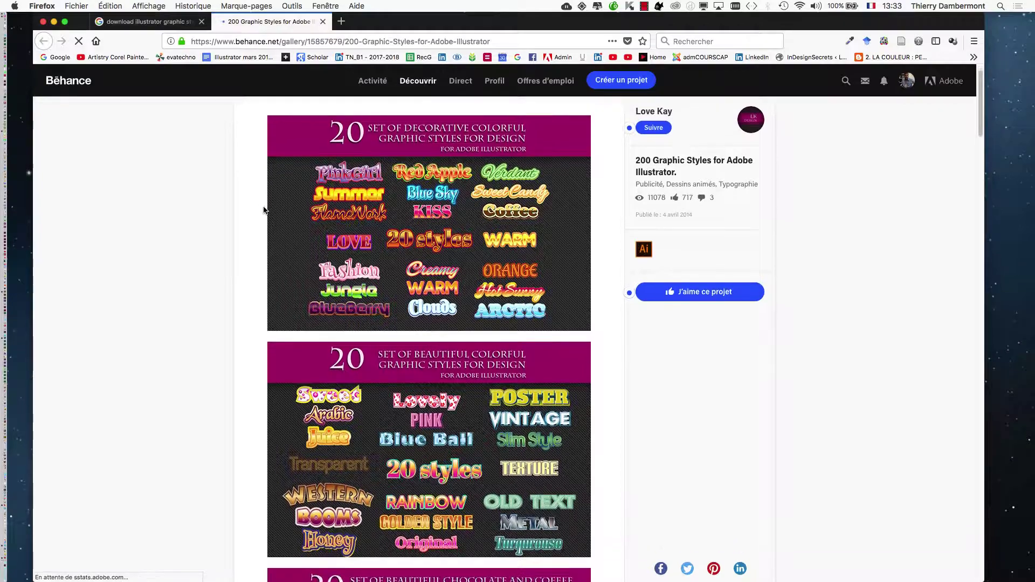
scroll(264, 210, up, 3)
key(super+plus)
key(super+plus)
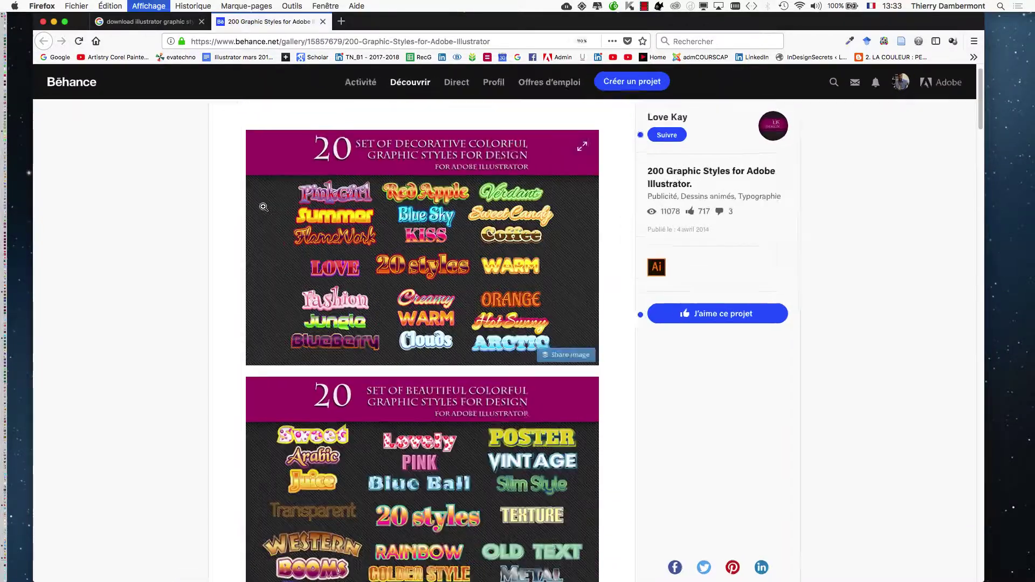
key(super+plus)
key(super+plus)
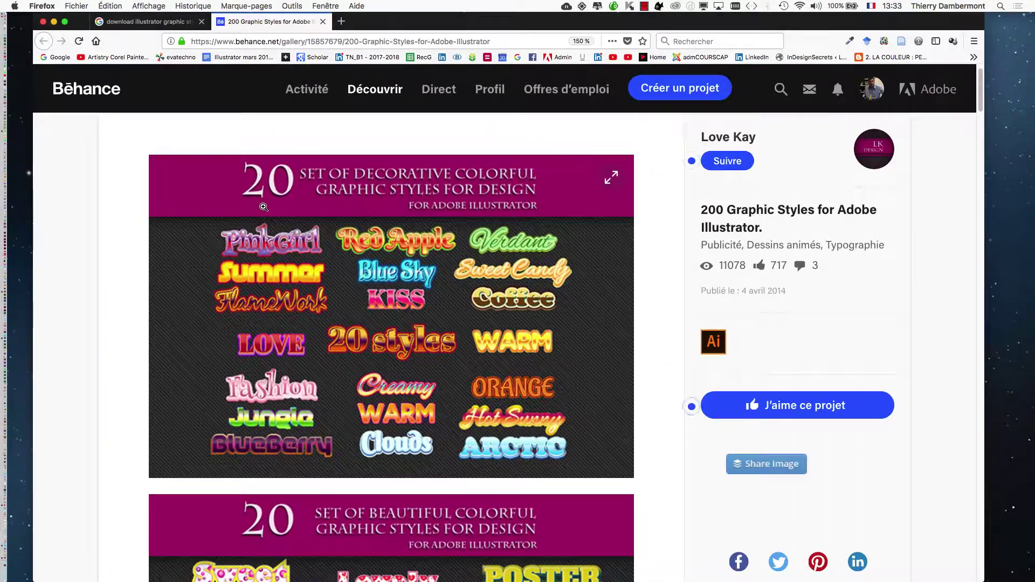
- Examine the preview images of the graphic style sets and the set links on the Behance project page
scroll(269, 273, down, 5)
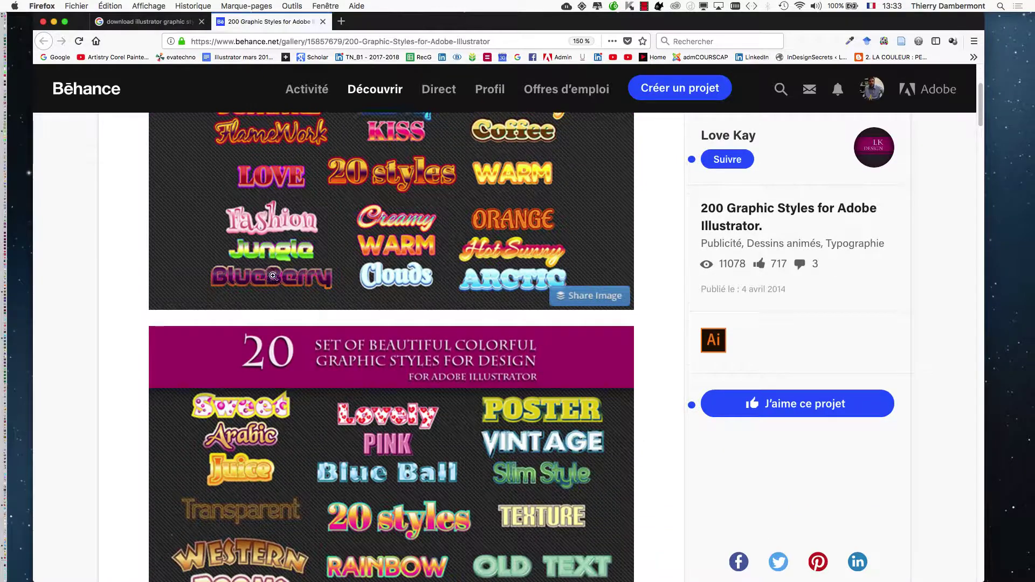
scroll(274, 277, down, 13)
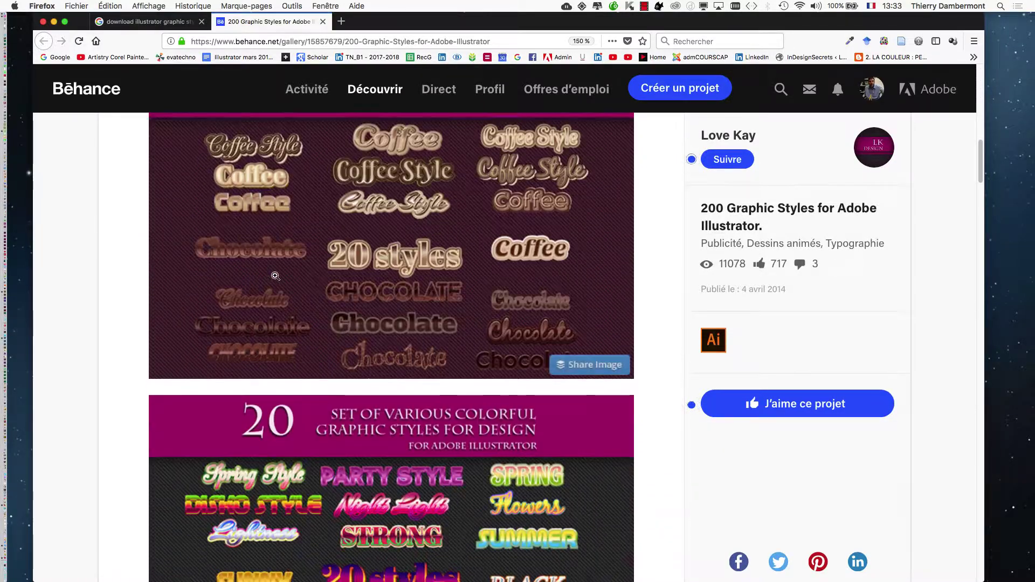
scroll(275, 275, down, 14)
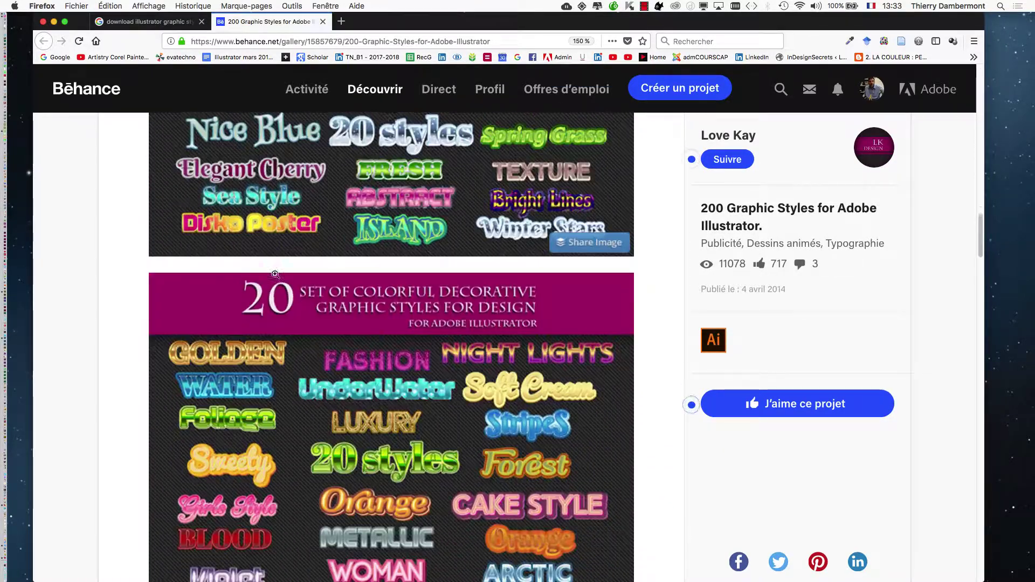
scroll(275, 274, down, 10)
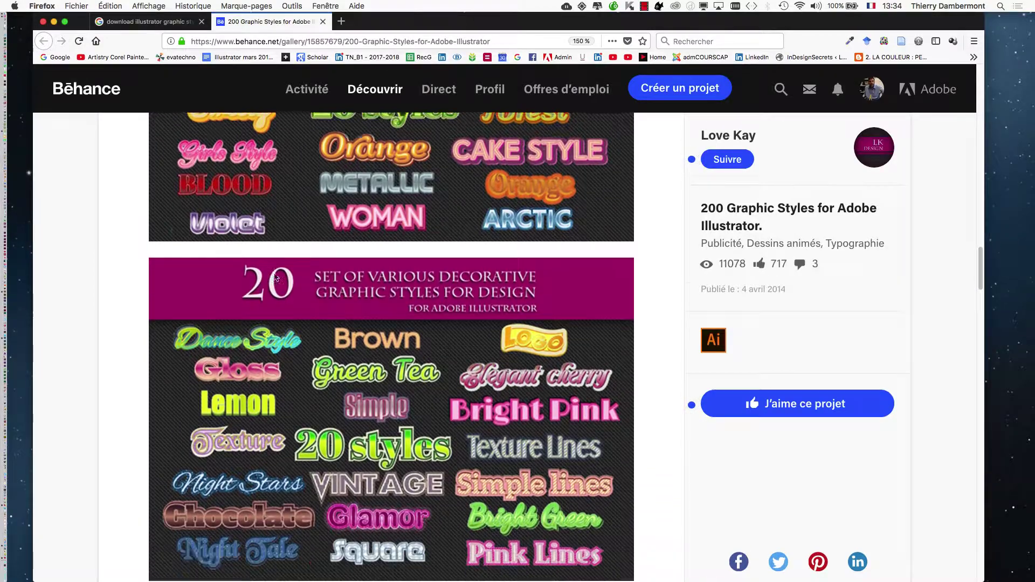
scroll(275, 274, down, 5)
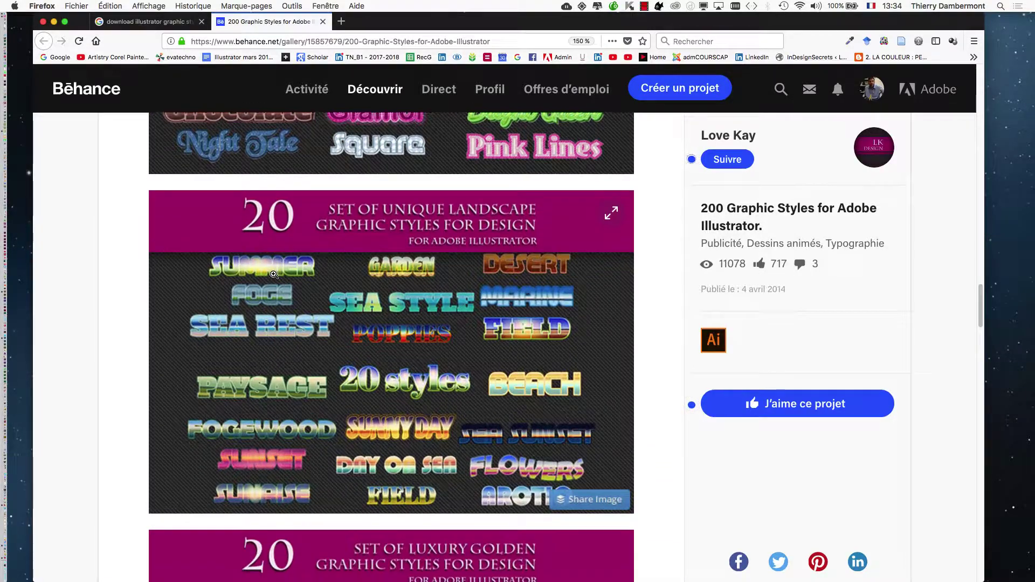
scroll(274, 275, down, 8)
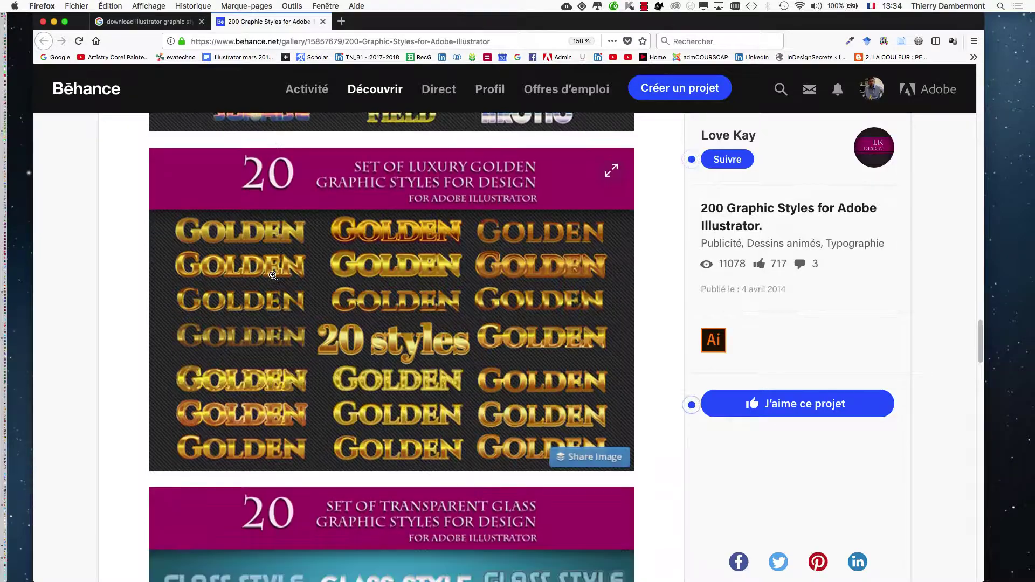
scroll(272, 276, down, 12)
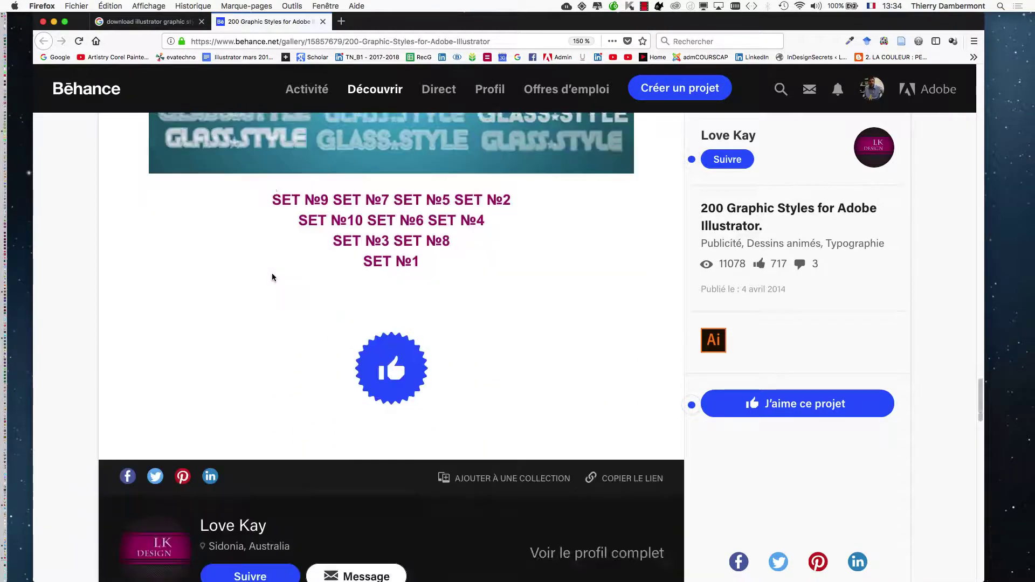
scroll(273, 277, down, 6)
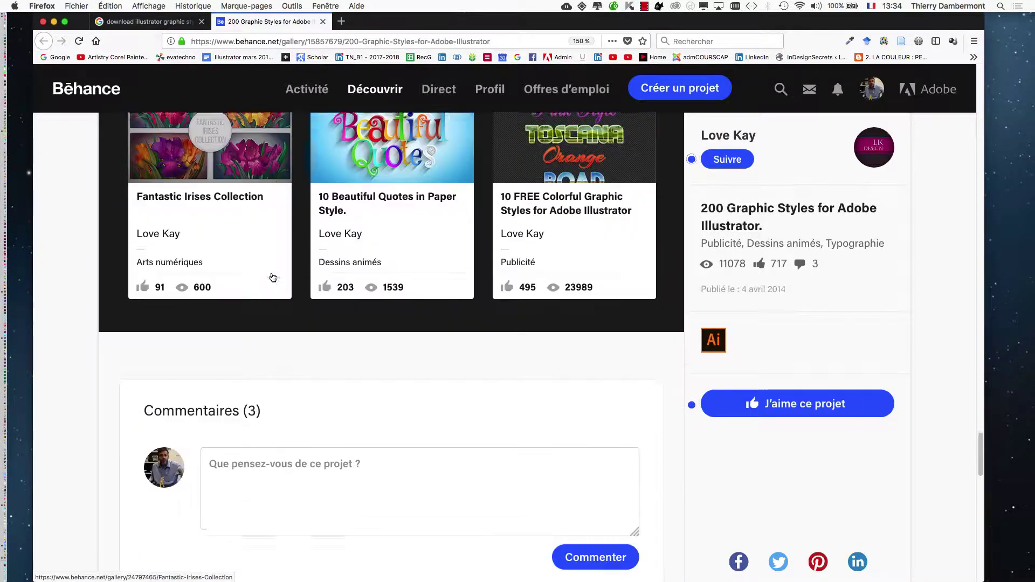
scroll(274, 275, up, 20)
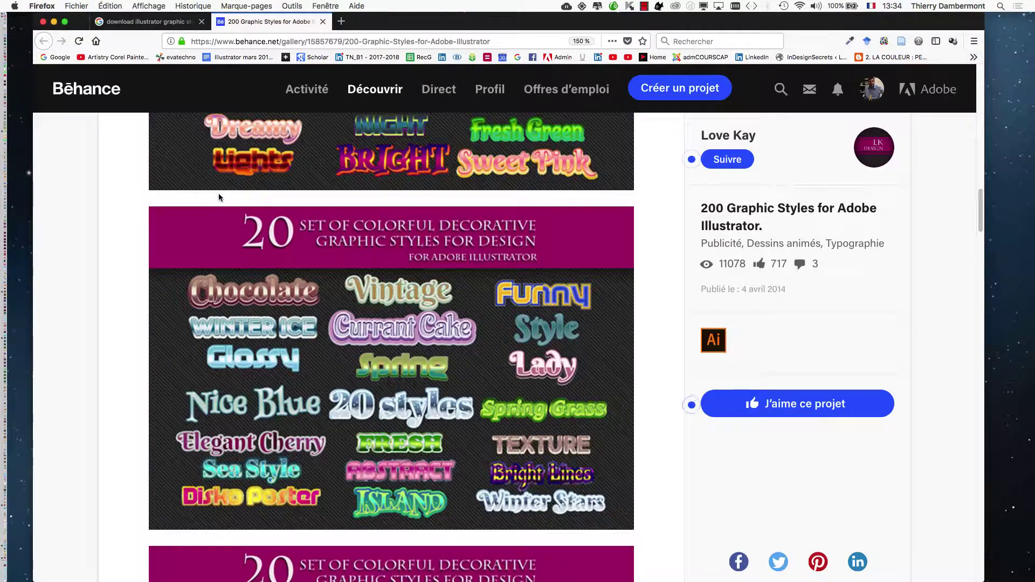
scroll(225, 213, up, 5)
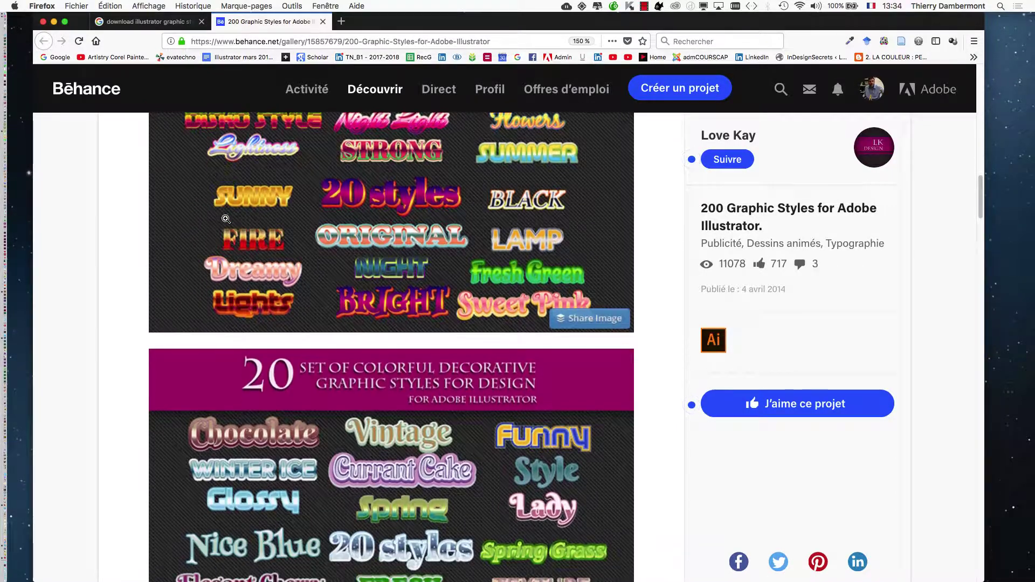
scroll(412, 461, down, 4)
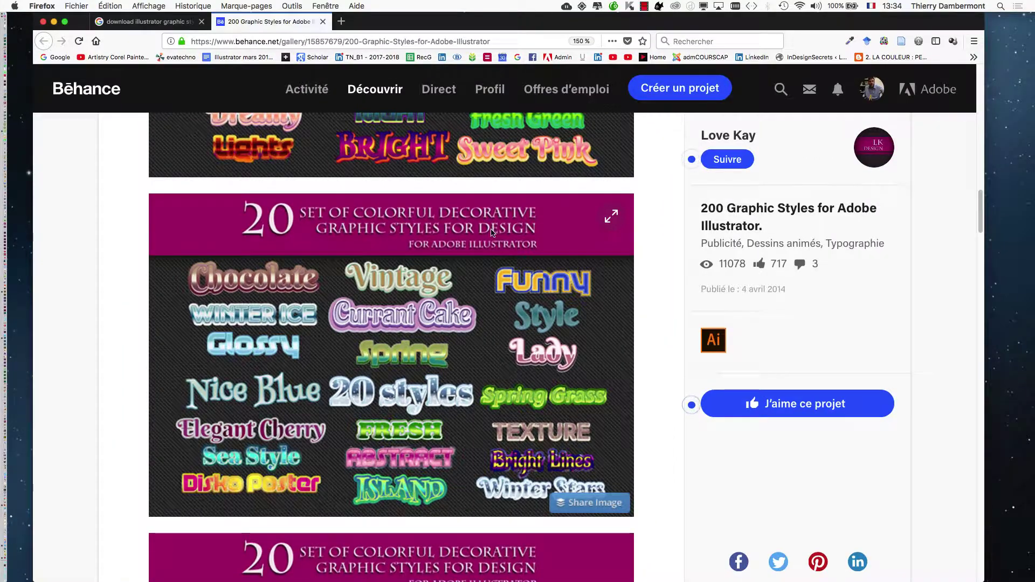
click(492, 233)
click(951, 98)
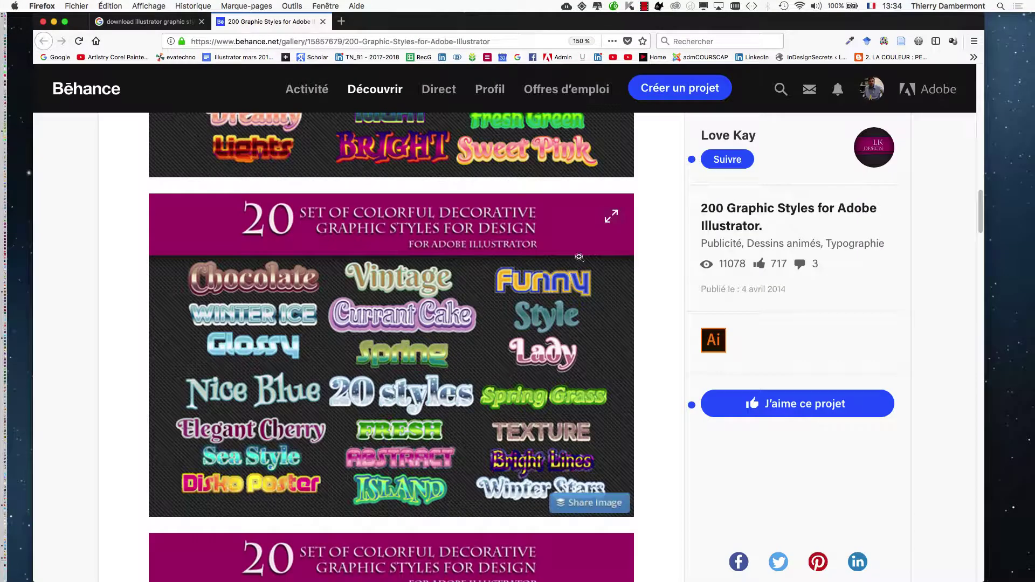
scroll(596, 341, down, 1)
scroll(589, 338, up, 5)
scroll(590, 338, up, 5)
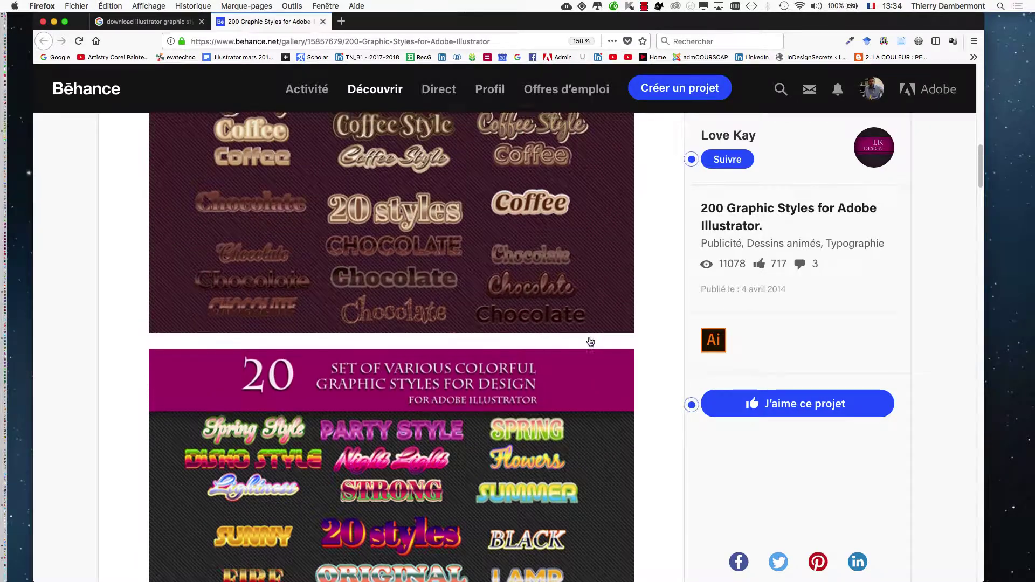
scroll(590, 338, down, 10)
scroll(590, 339, up, 8)
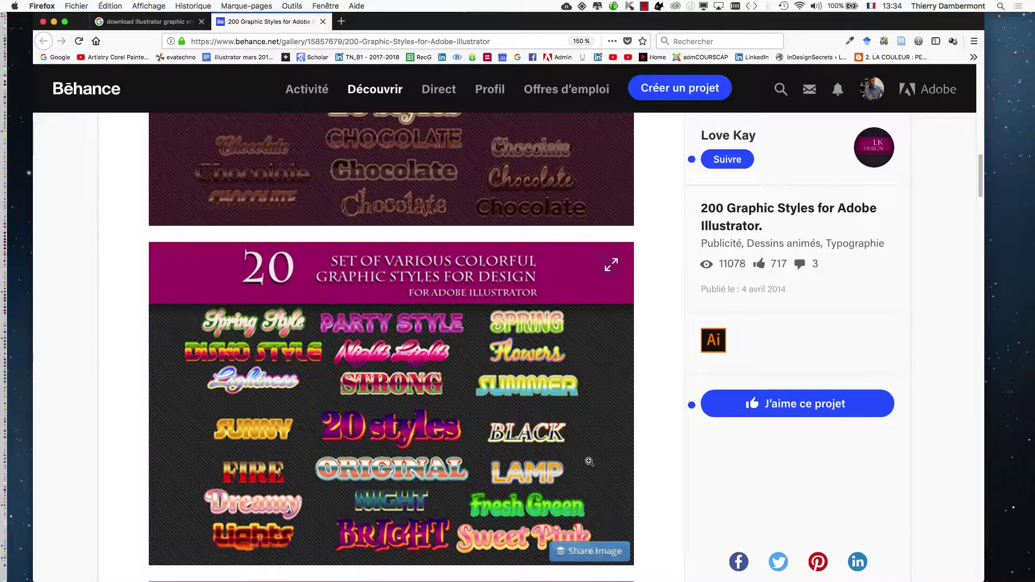
scroll(621, 298, up, 10)
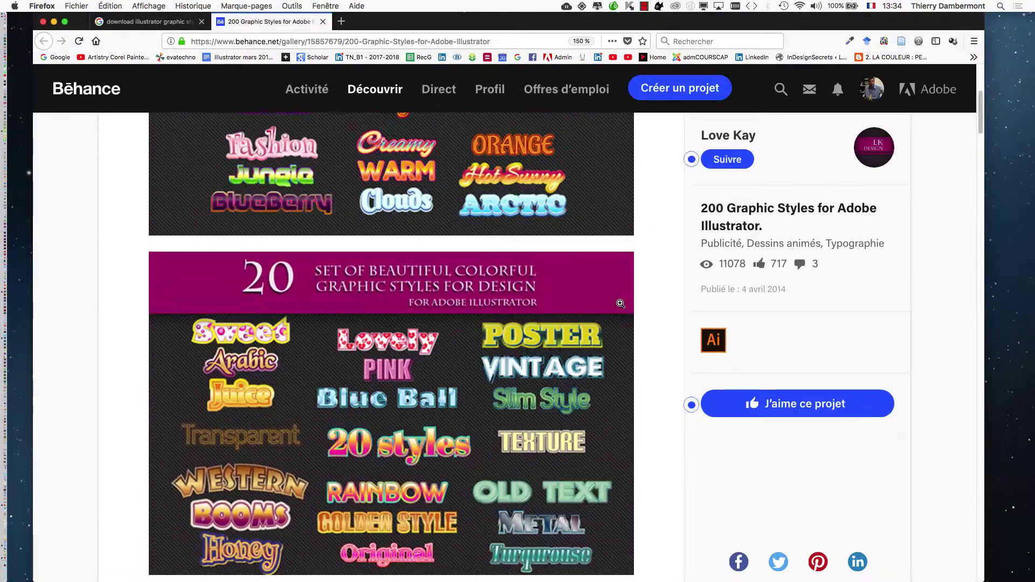
scroll(621, 305, down, 1)
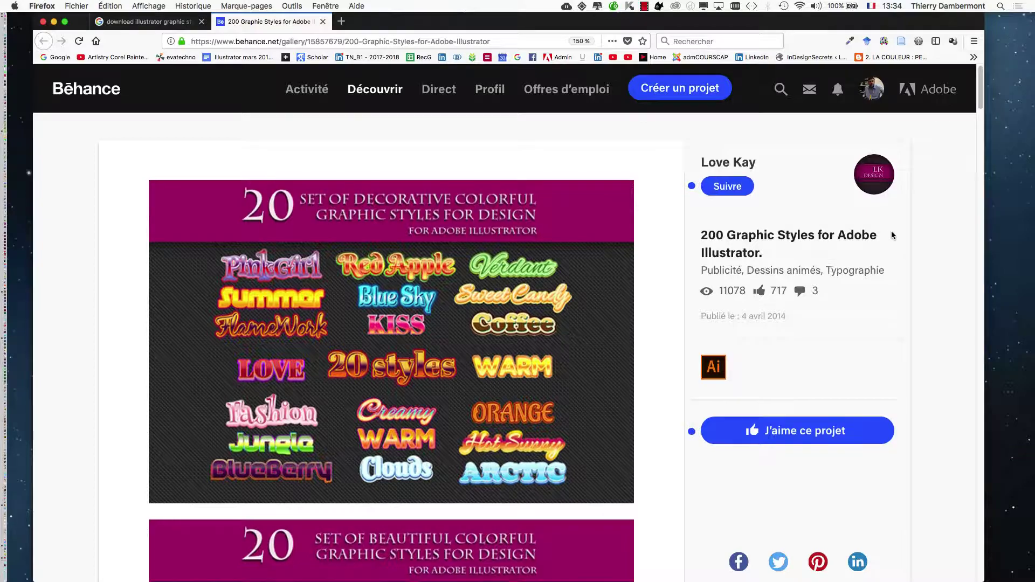
scroll(890, 232, down, 15)
scroll(901, 267, down, 20)
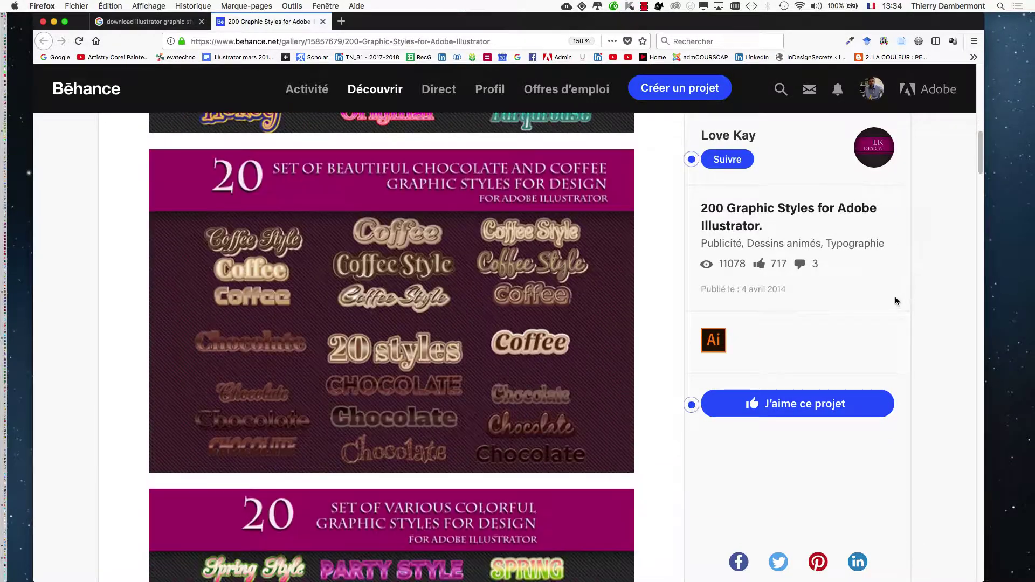
- Read the visitor comments under the Behance project and review the previews of its graphic style sets
scroll(889, 292, down, 20)
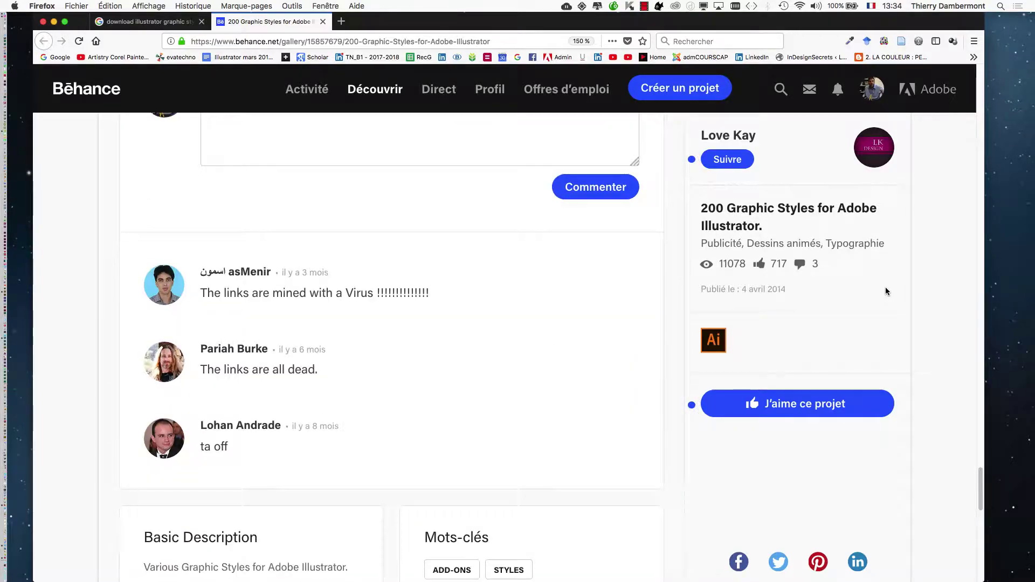
scroll(887, 292, up, 15)
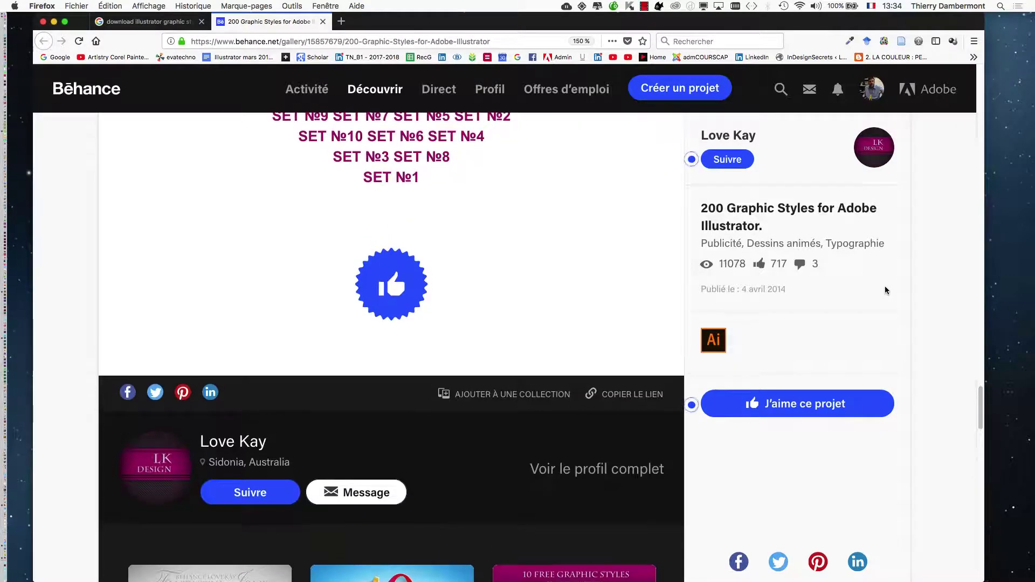
scroll(886, 291, down, 3)
scroll(885, 286, up, 12)
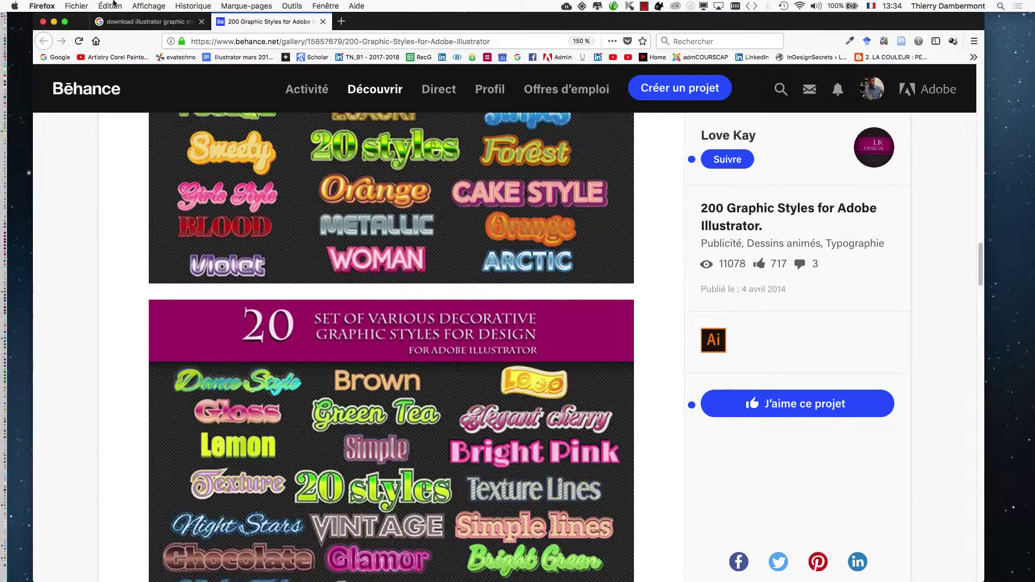
scroll(462, 243, up, 20)
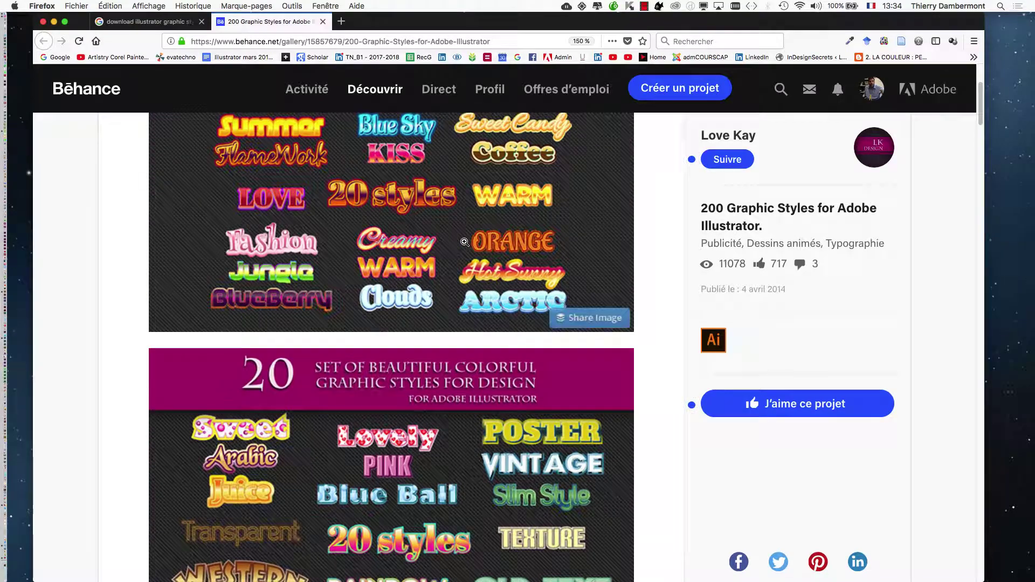
scroll(465, 243, up, 3)
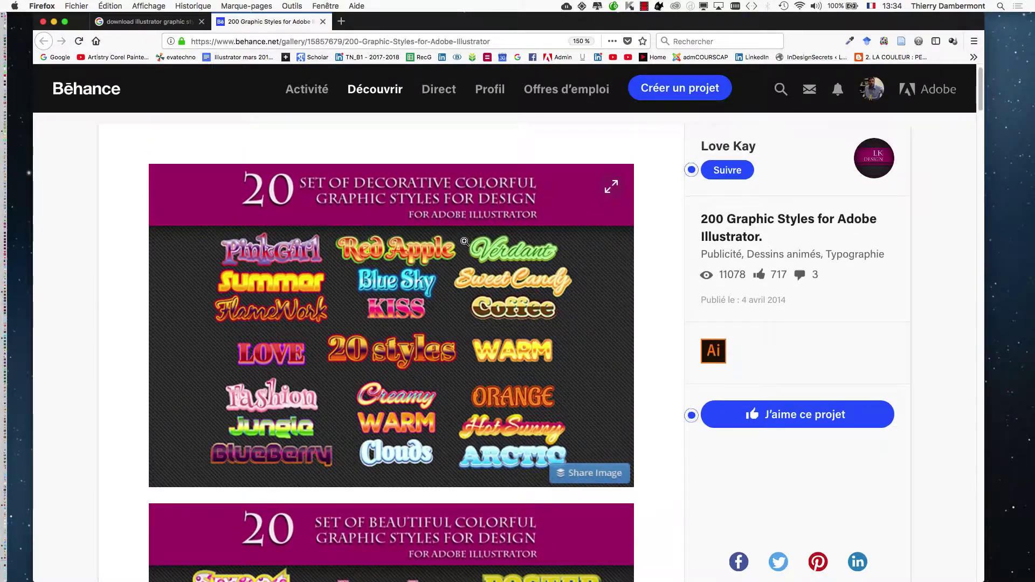
scroll(465, 242, down, 10)
scroll(464, 242, down, 15)
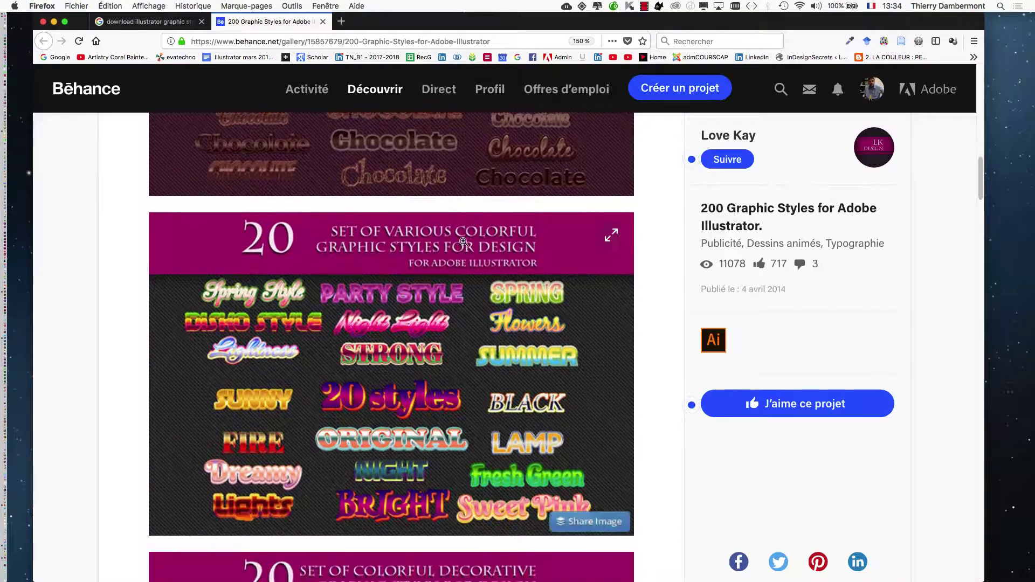
scroll(431, 238, down, 5)
scroll(407, 231, up, 4)
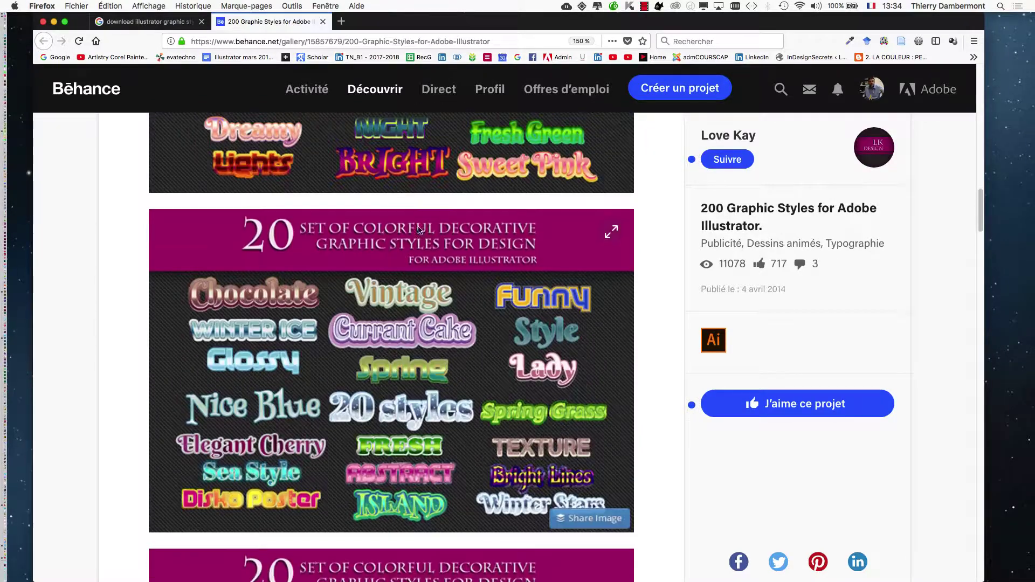
- Check the Google results for other graphic style downloads and go back to the Behance project's set previews
click(134, 22)
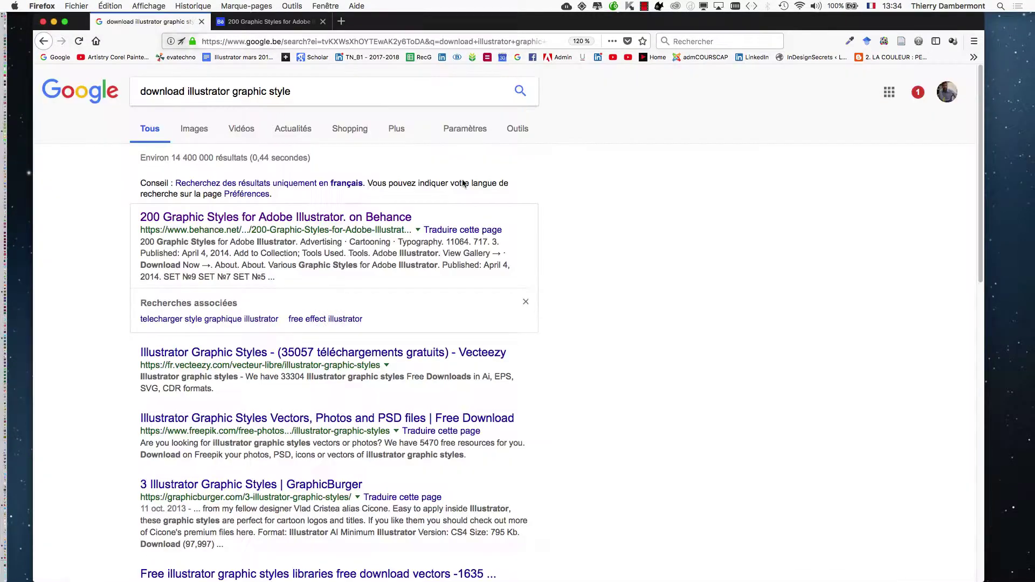
scroll(623, 267, down, 1)
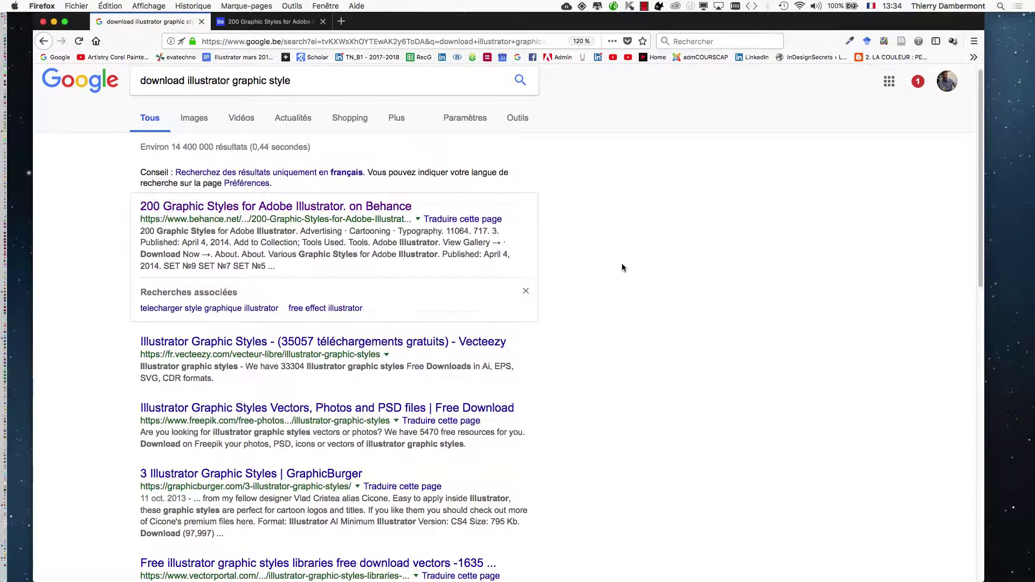
click(265, 21)
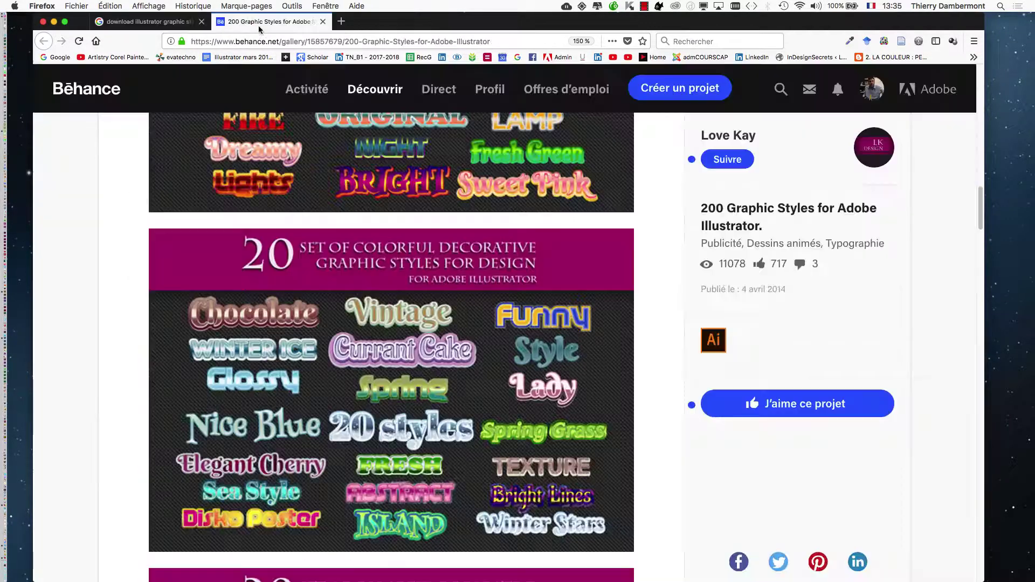
scroll(589, 340, down, 1)
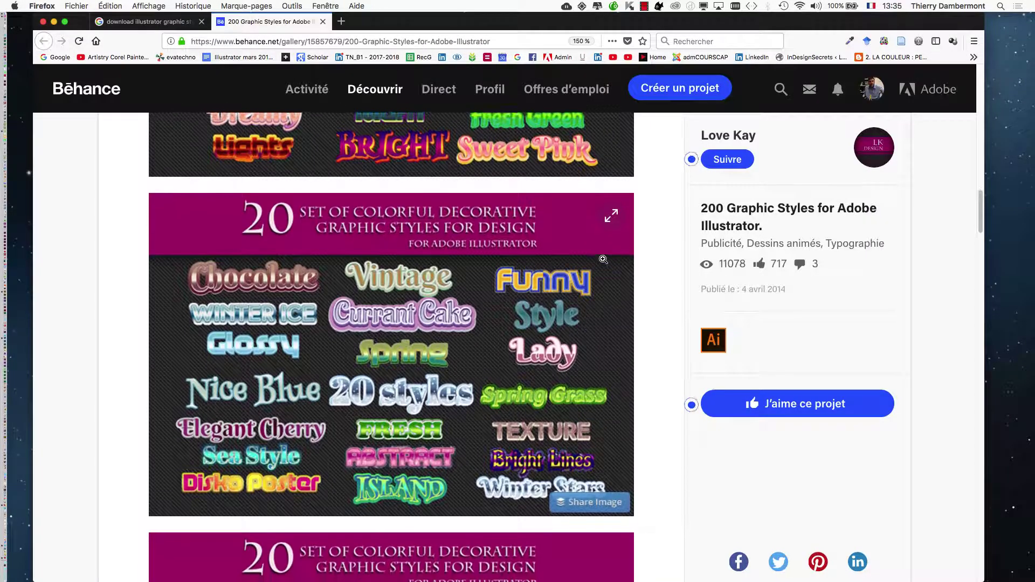
scroll(627, 261, up, 6)
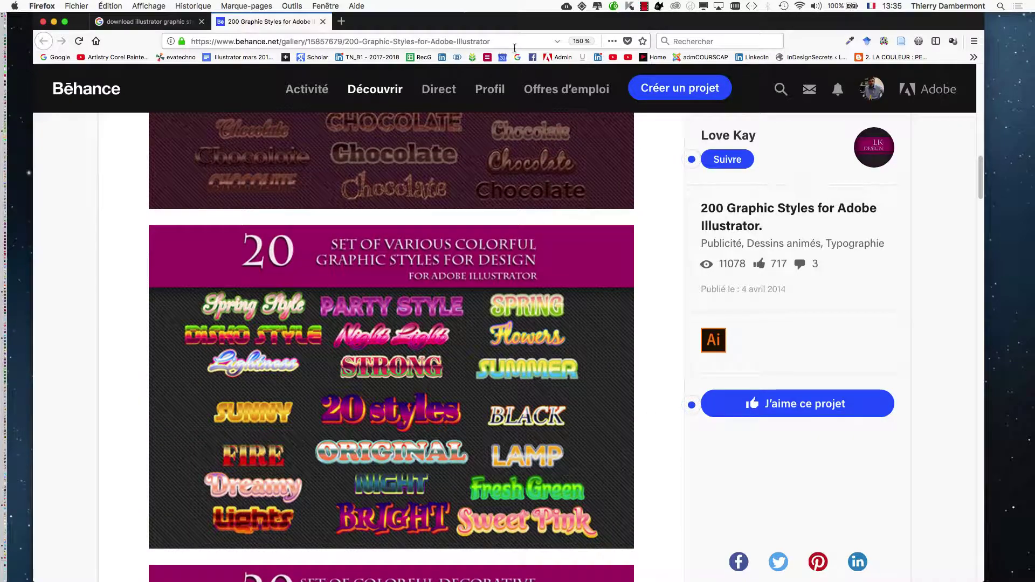
- Return to the Google results and open the Pinterest result "100 Illustrator Graphic Styles Bundle 01" in a new tab
click(145, 22)
scroll(529, 260, down, 5)
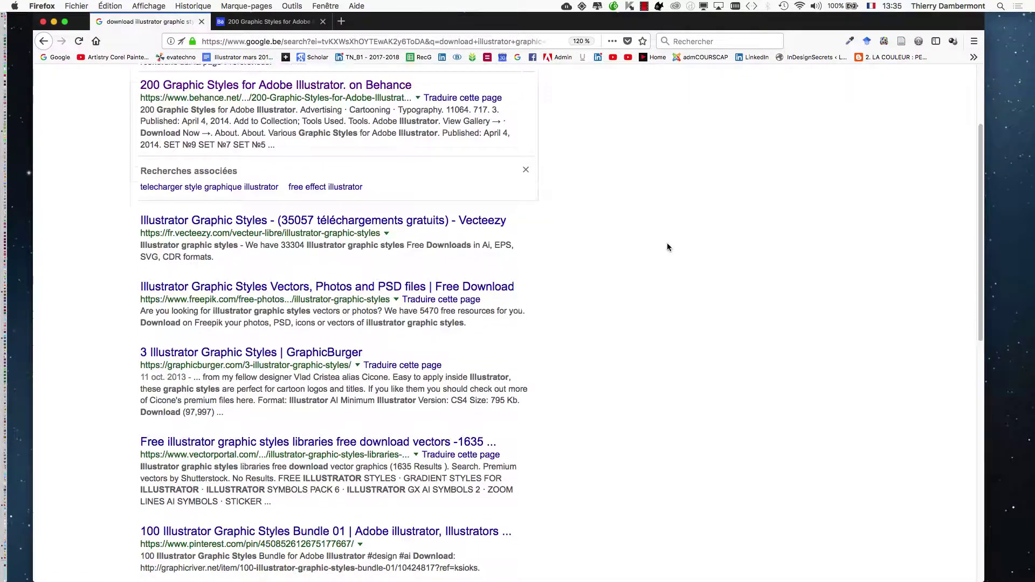
scroll(652, 249, down, 4)
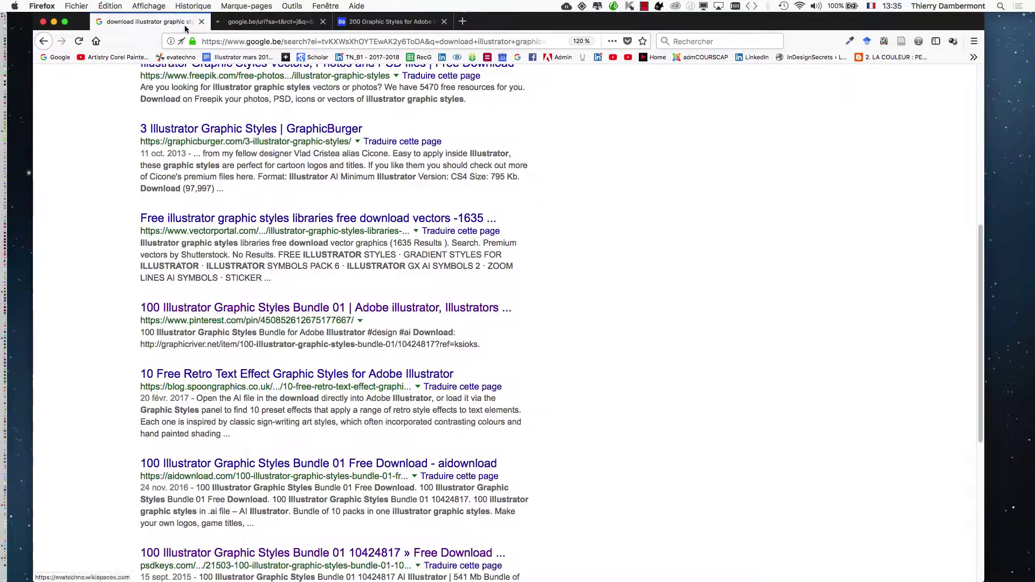
click(210, 316)
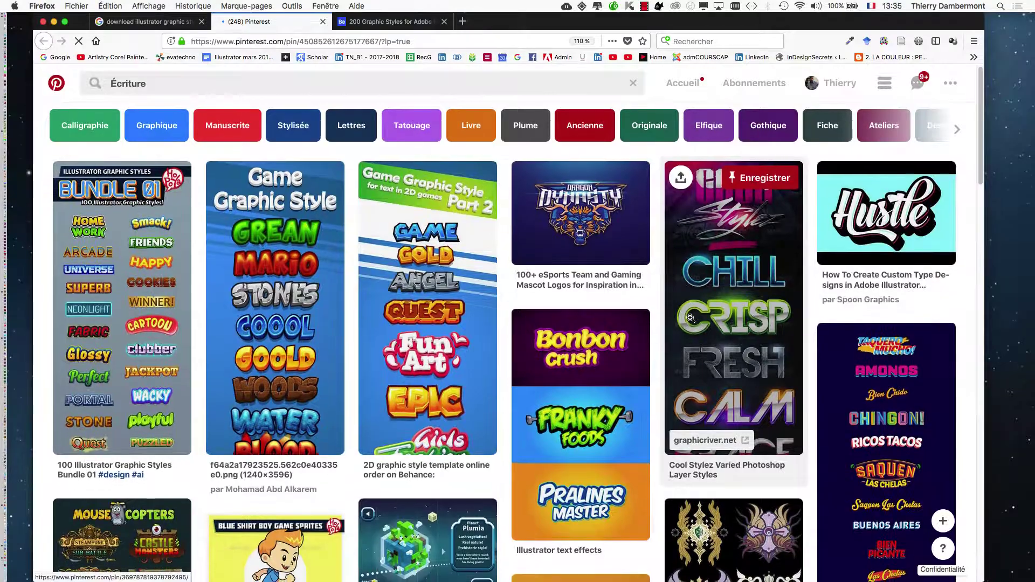
- Browse the graphic style and lettering pins on the Pinterest page
scroll(690, 319, down, 5)
scroll(690, 318, down, 10)
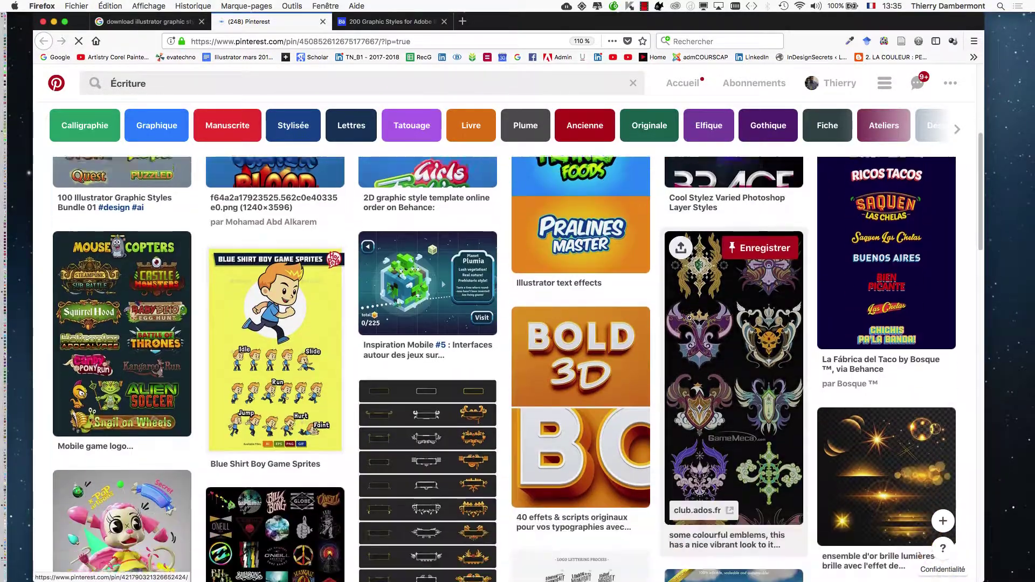
scroll(689, 319, down, 6)
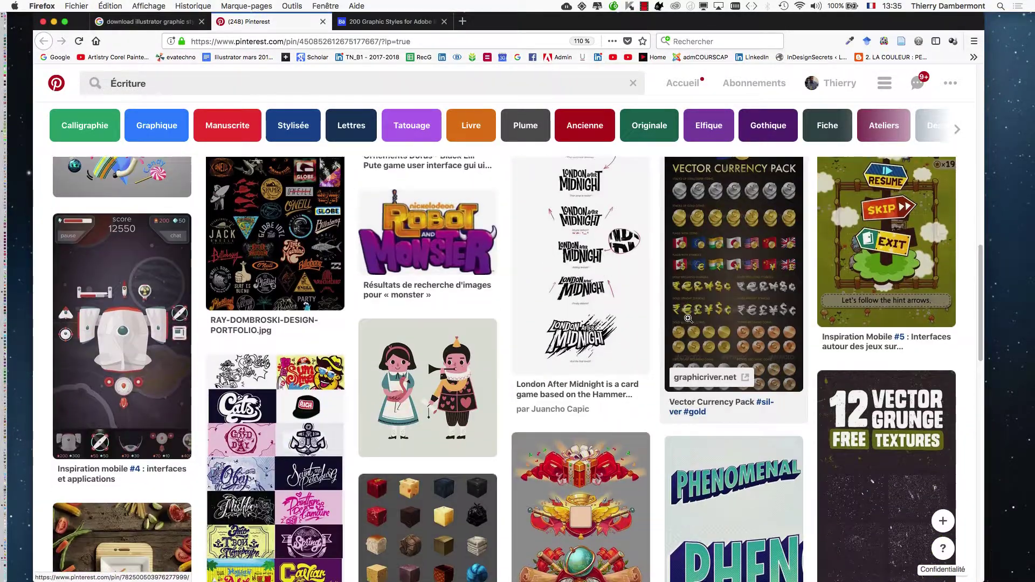
scroll(689, 318, up, 20)
mouse_move(688, 318)
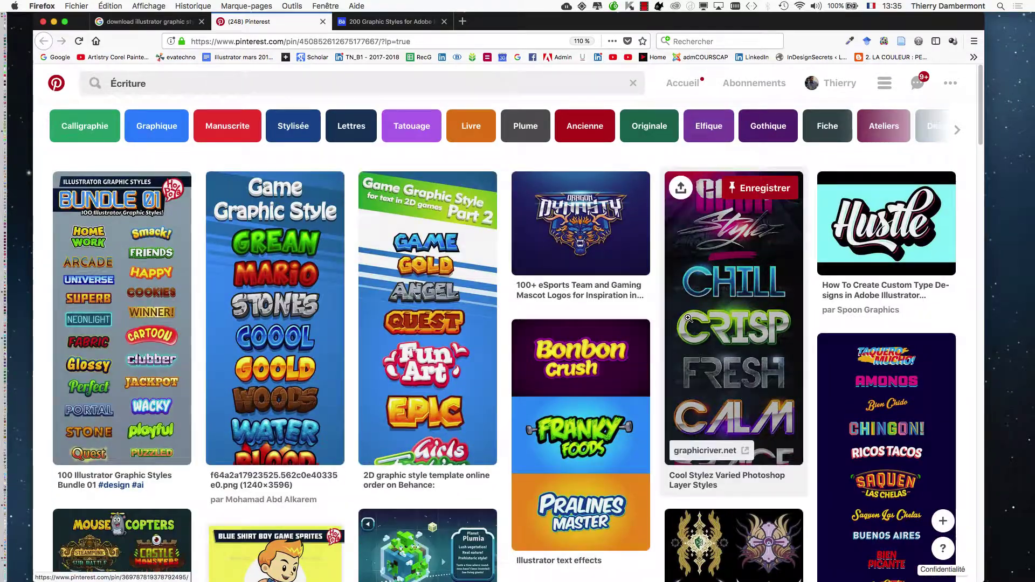
- Open the Google result "10 Free Retro Text Effect Graphic Styles for Adobe Illustrator" in a new tab and show that tab
click(135, 22)
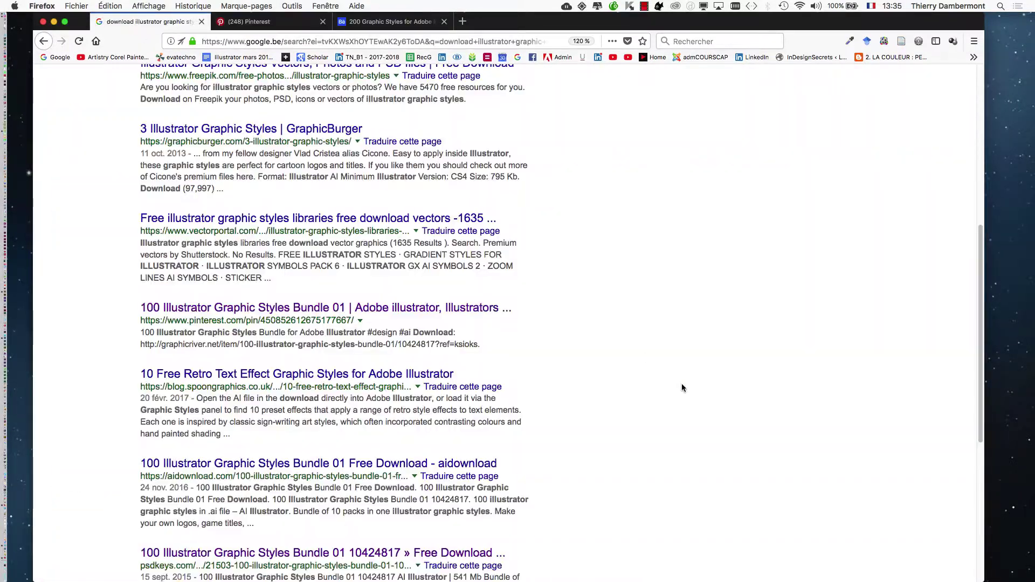
scroll(682, 383, up, 7)
scroll(683, 378, down, 10)
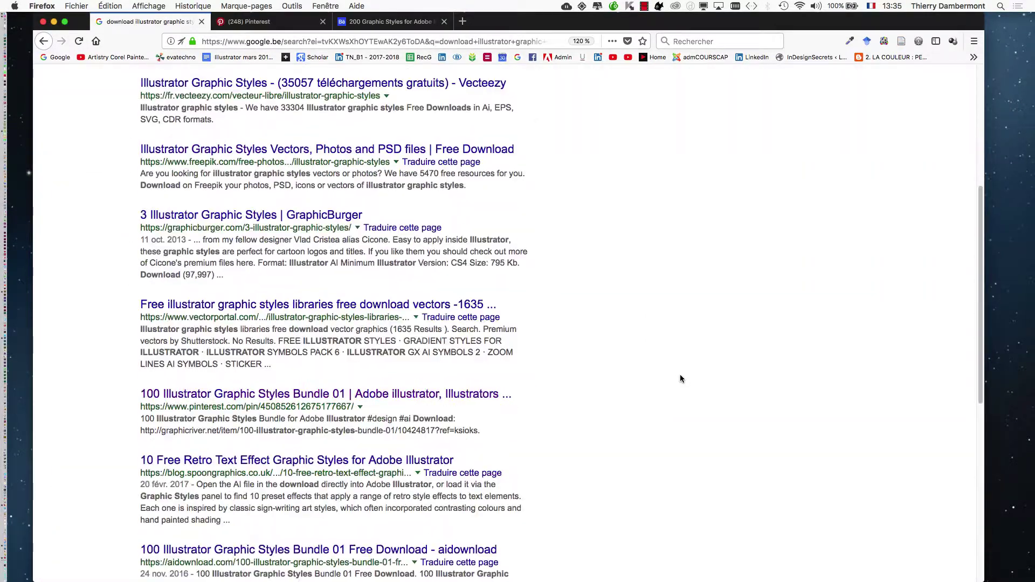
scroll(688, 369, down, 1)
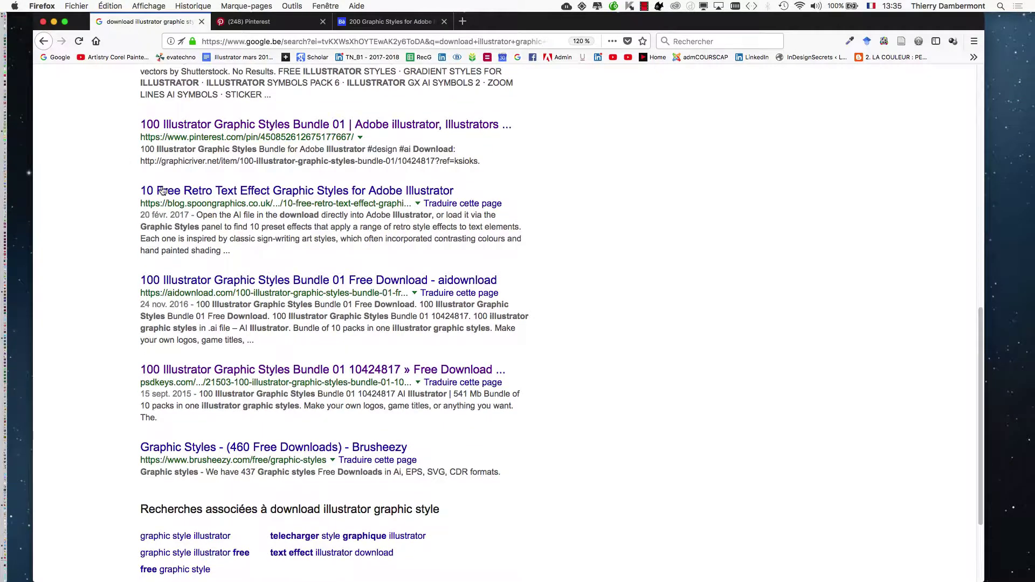
super+click(217, 192)
click(274, 22)
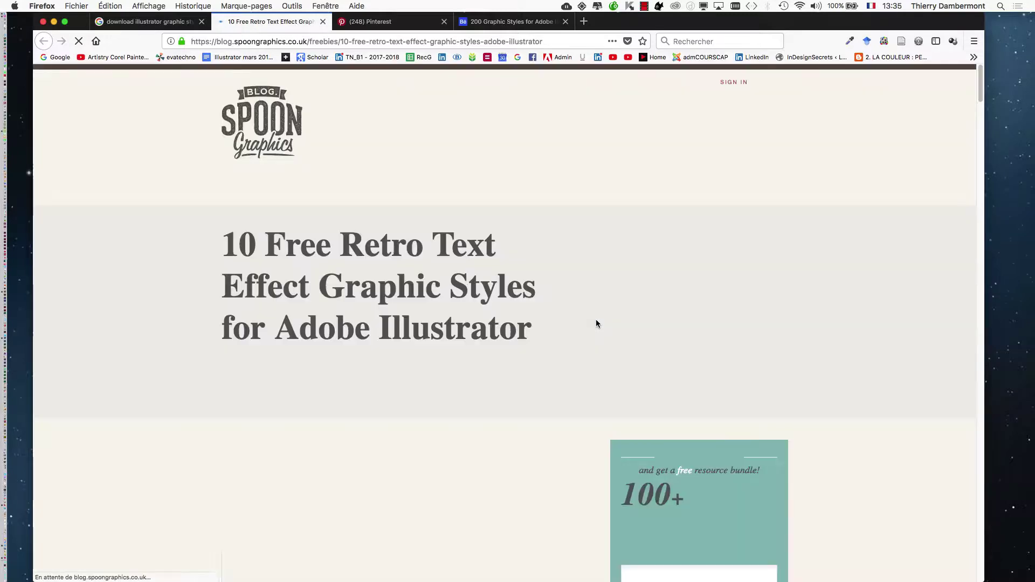
- Examine the retro text style previews, the usage description and the download link on the Spoon Graphics page
scroll(595, 324, down, 3)
scroll(592, 325, down, 7)
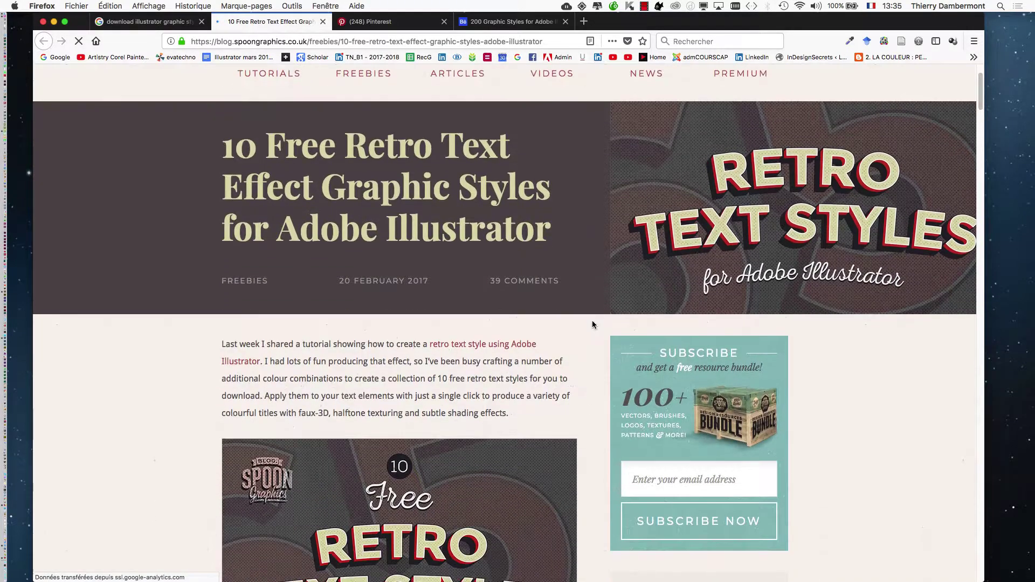
scroll(592, 325, down, 10)
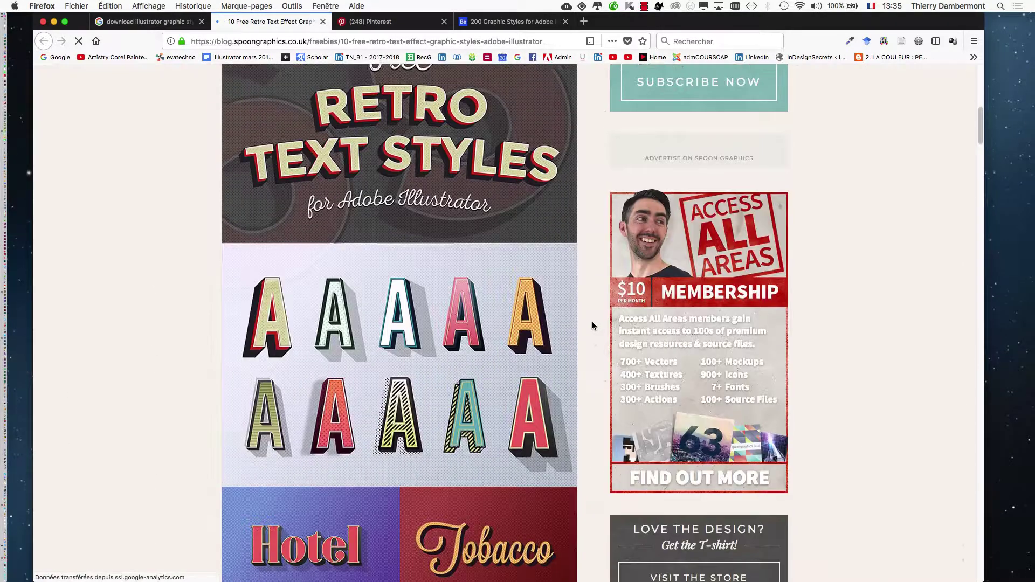
scroll(593, 325, down, 10)
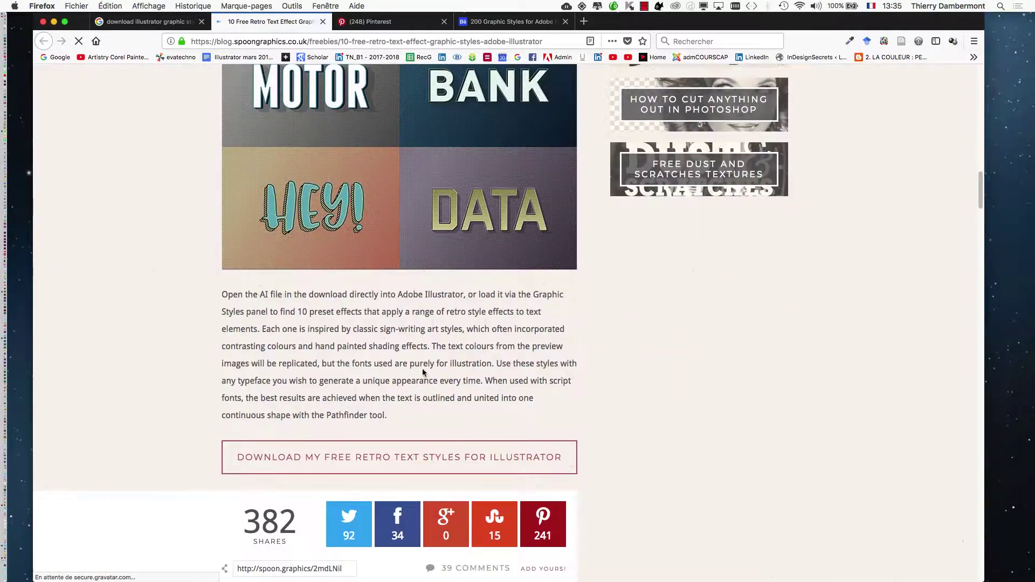
scroll(334, 345, down, 2)
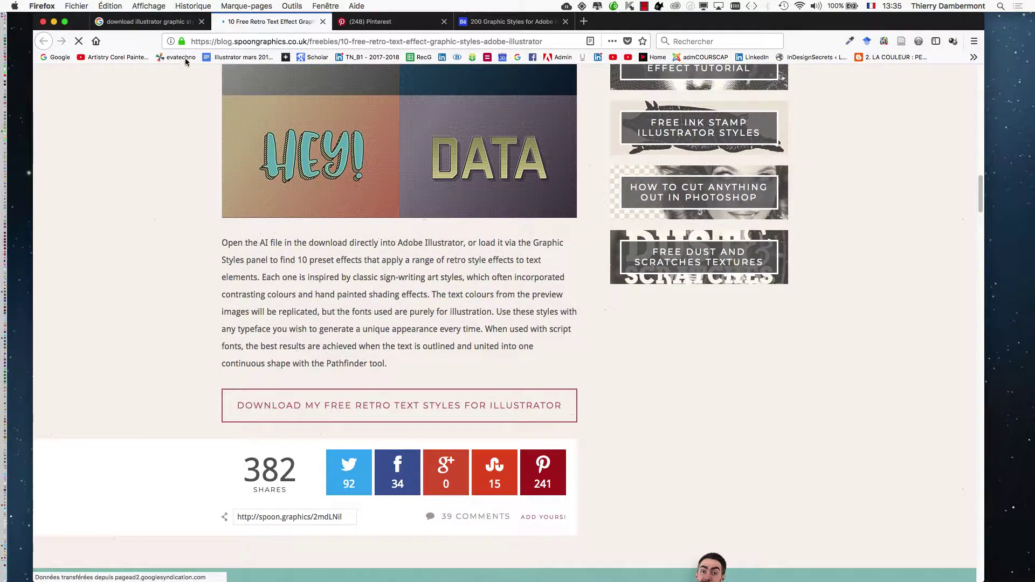
click(183, 22)
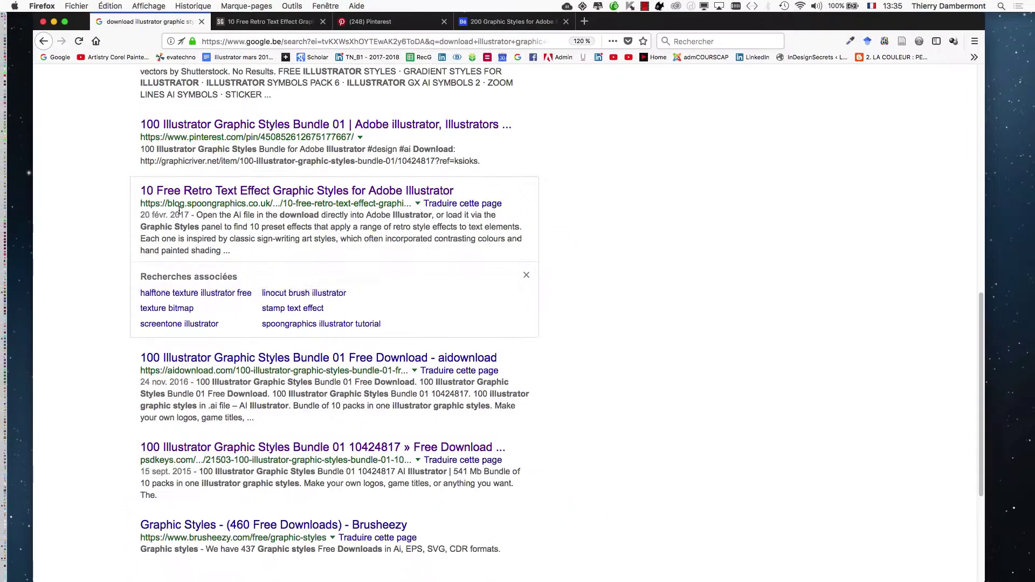
click(259, 22)
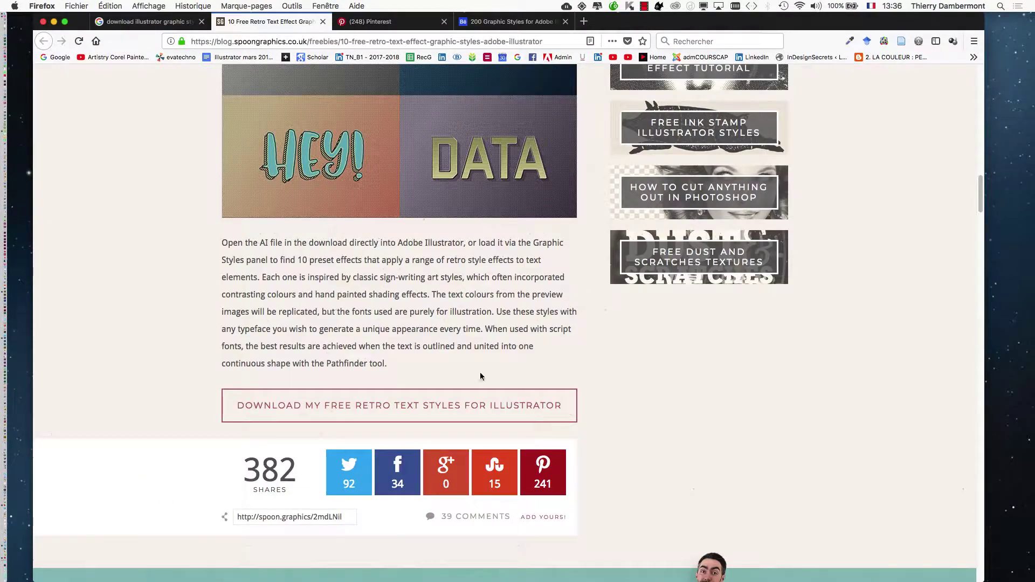
scroll(559, 414, up, 6)
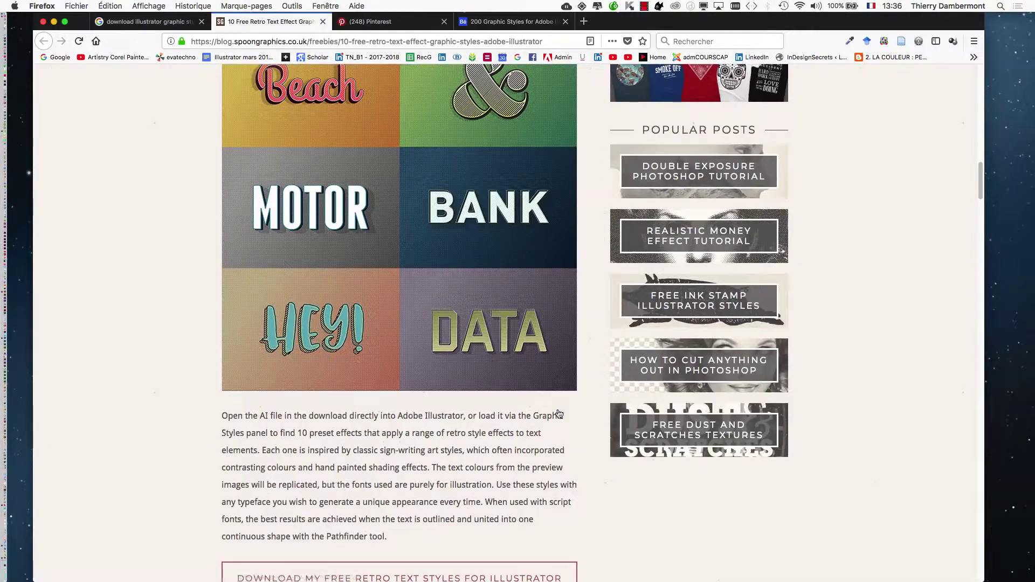
scroll(559, 415, up, 15)
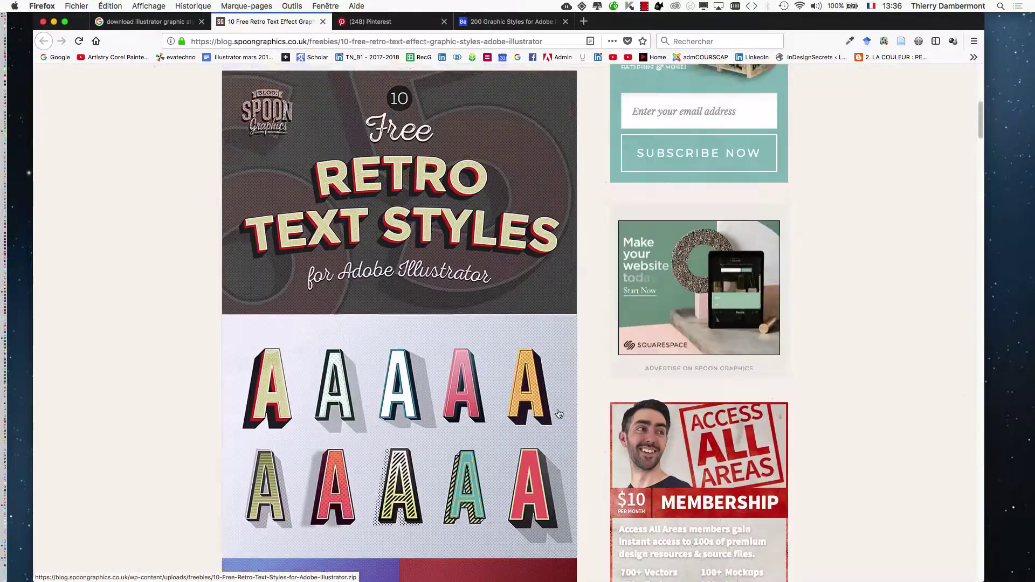
scroll(559, 414, up, 4)
- Download the free retro text styles for Illustrator from the Spoon Graphics page and save the ZIP file
scroll(559, 414, down, 12)
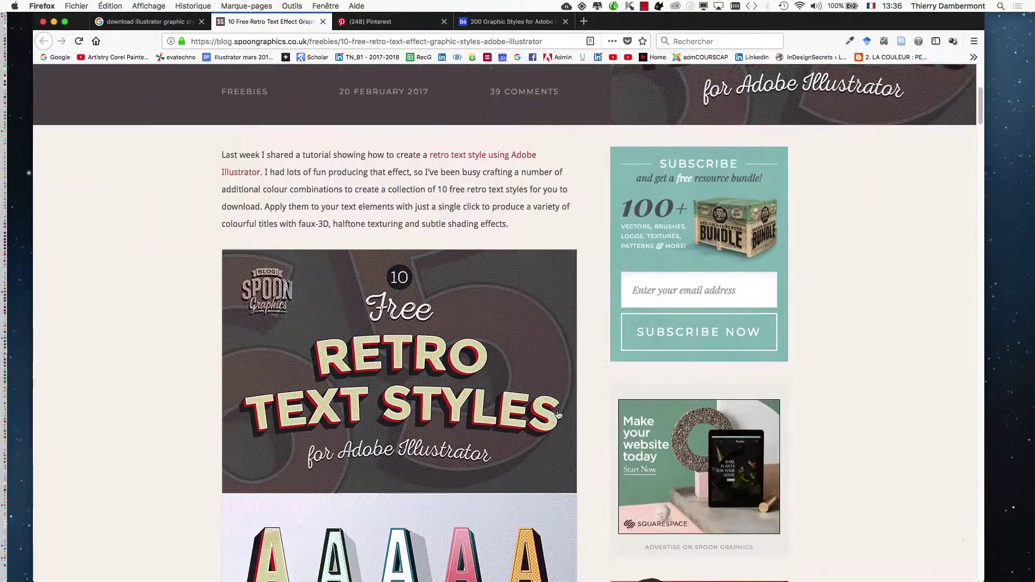
scroll(558, 415, down, 13)
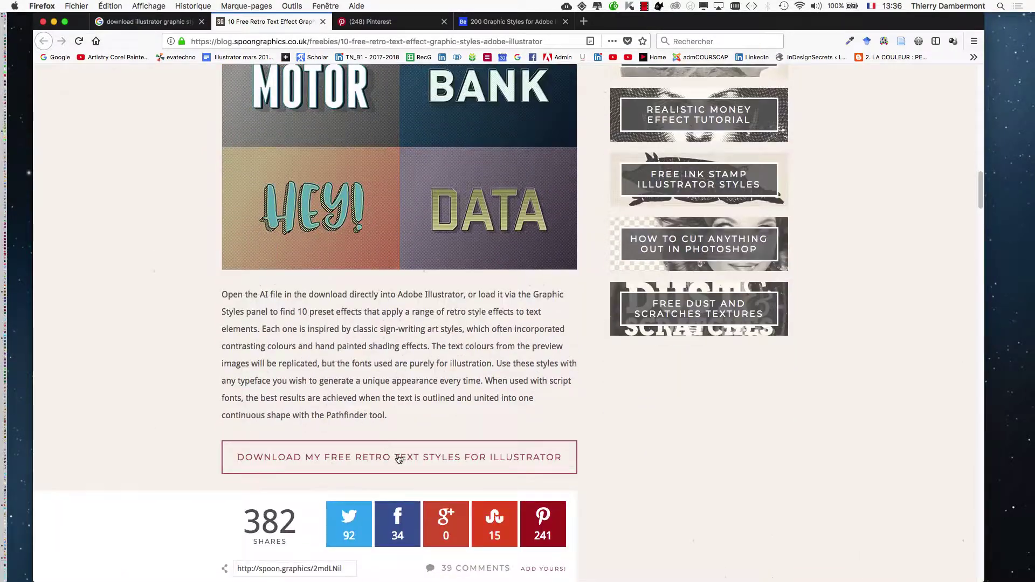
click(398, 458)
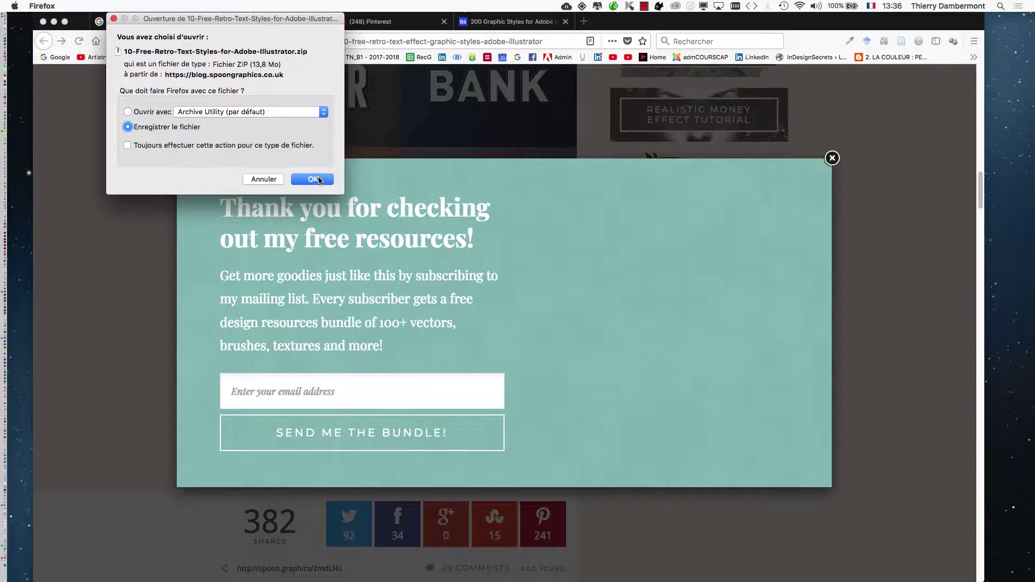
click(314, 180)
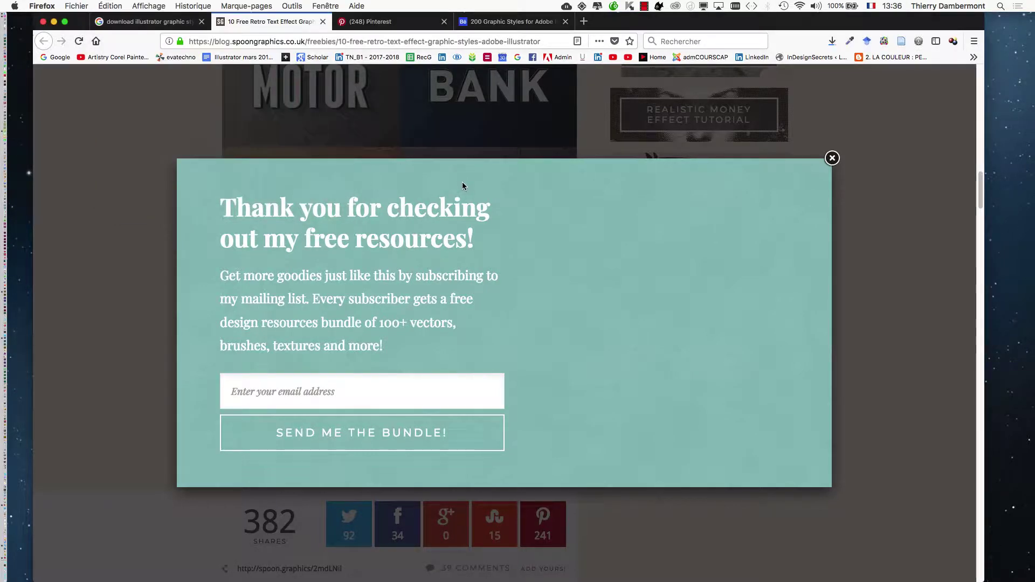
- Minimize the Firefox window and switch to Finder
click(54, 22)
key(super+Tab)
key(super+Tab)
key(super+Tab)
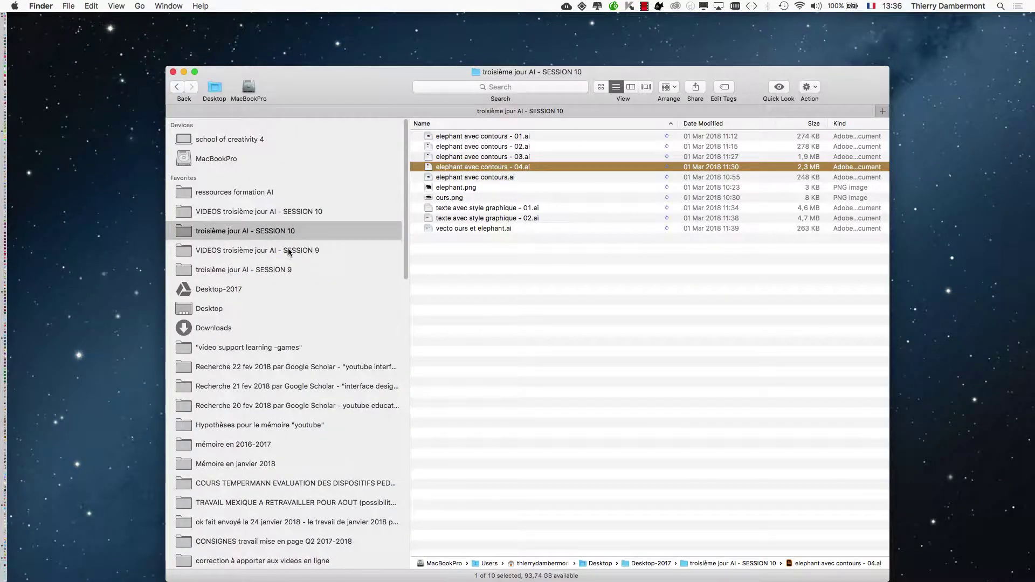
- Move 10-Free-Retro-Text-Styles-for-Adobe-Illustrator.zip from Desktop-2017 into the "troisième jour AI - SESSION 10" folder and unzip it there
click(241, 291)
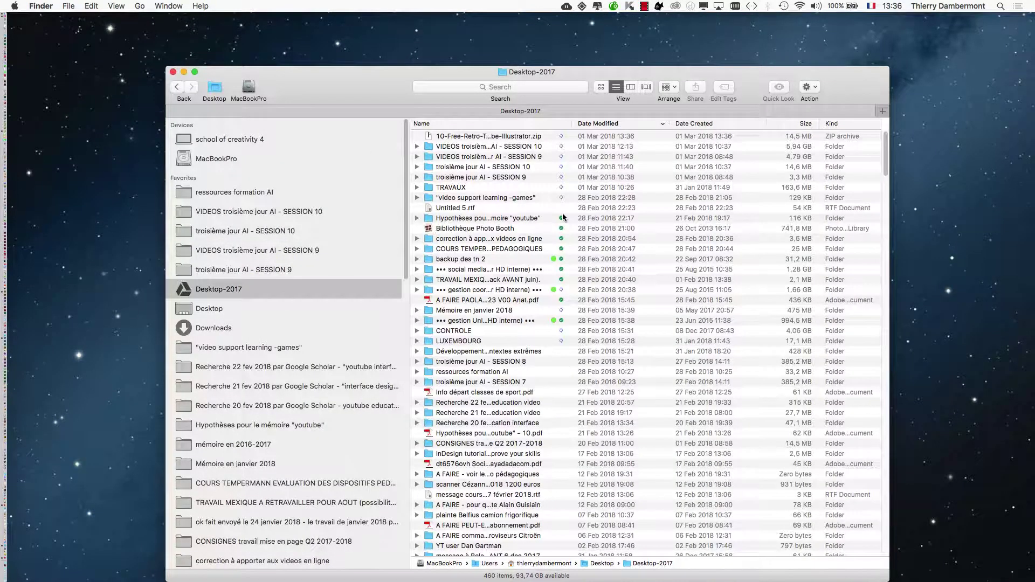
click(298, 233)
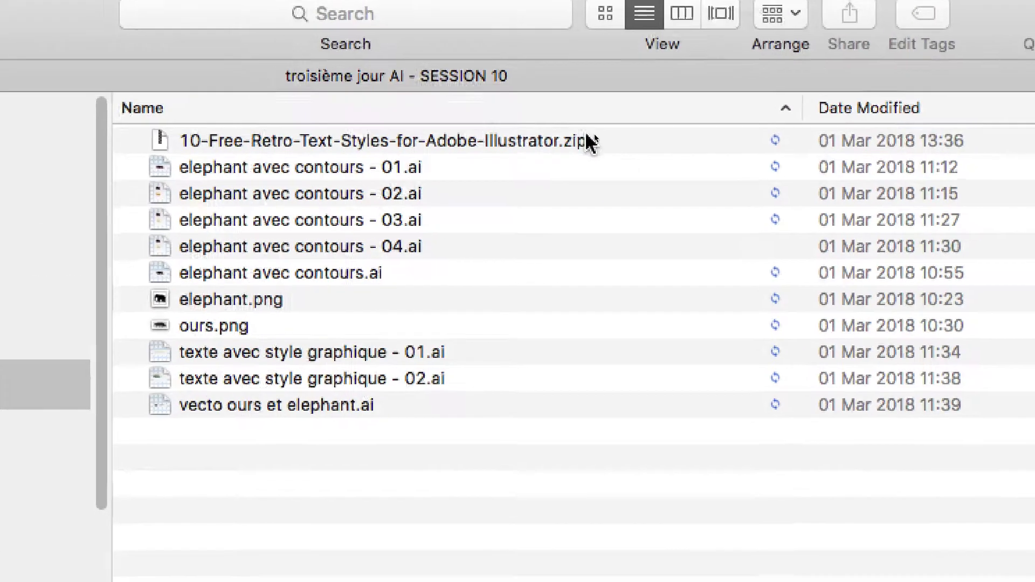
click(601, 137)
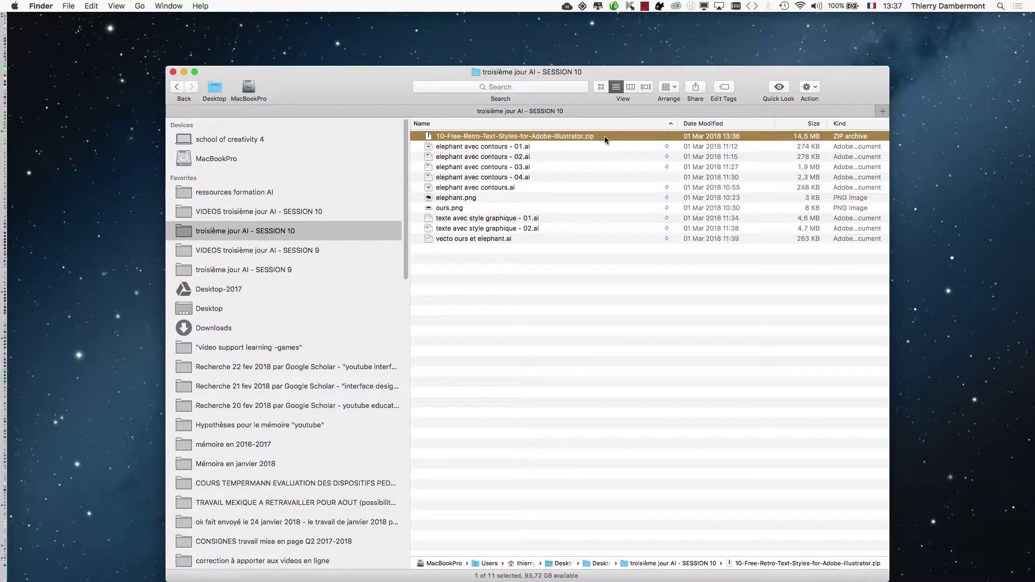
double_click(604, 136)
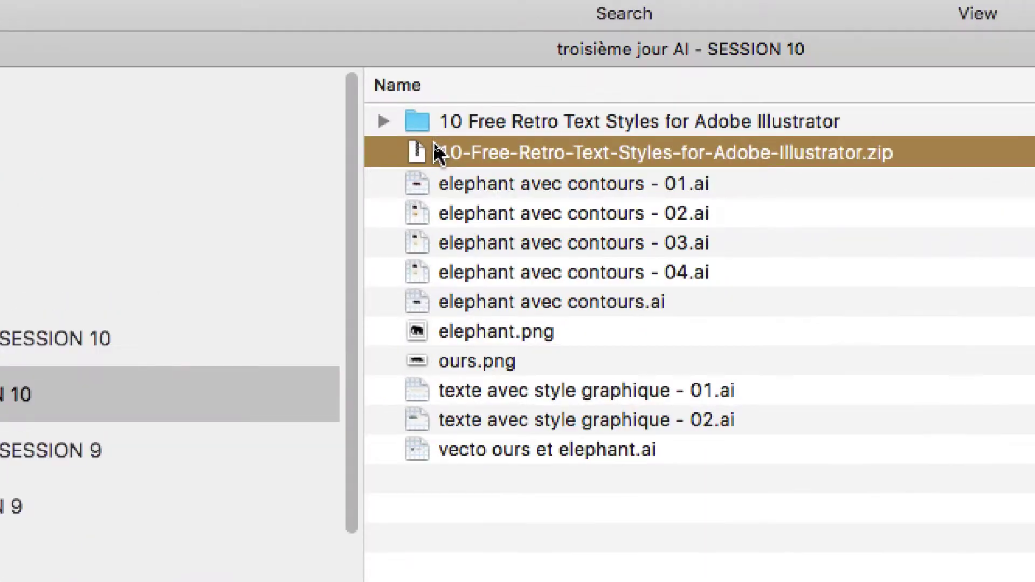
- Expand the extracted "10 Free Retro Text Styles for Adobe Illustrator" folder and open its JPG preview image
click(431, 142)
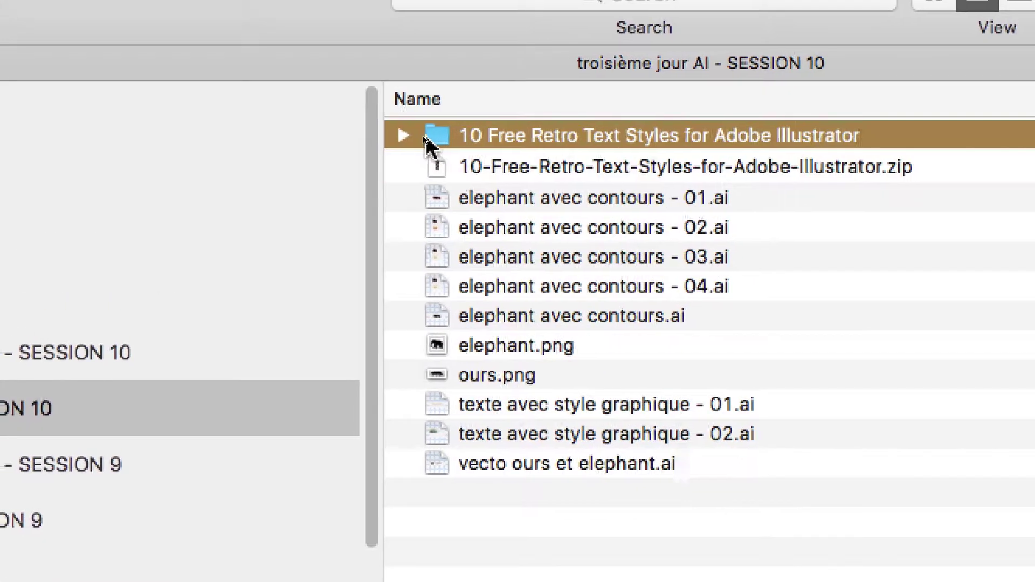
click(397, 134)
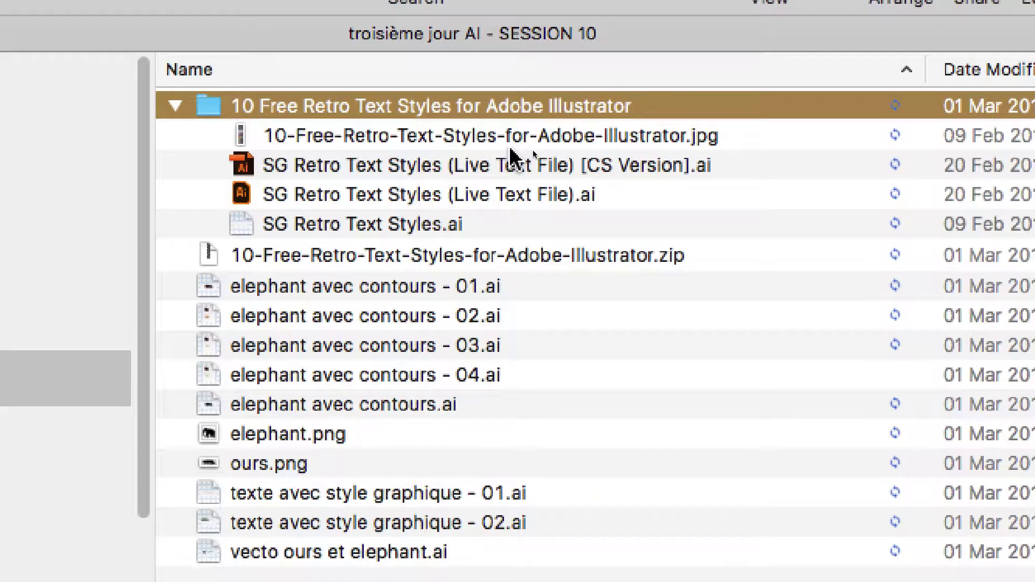
click(494, 143)
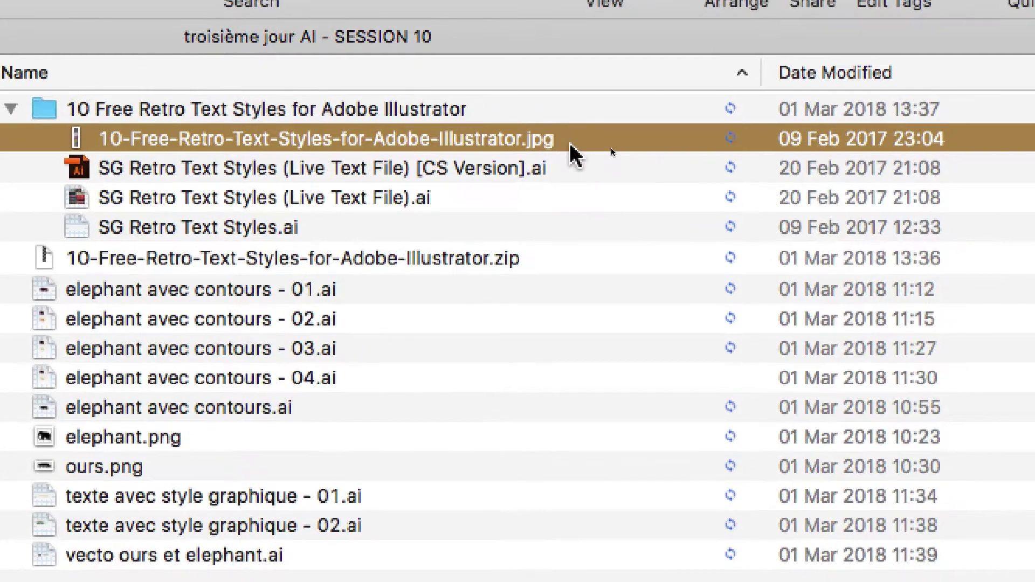
double_click(713, 140)
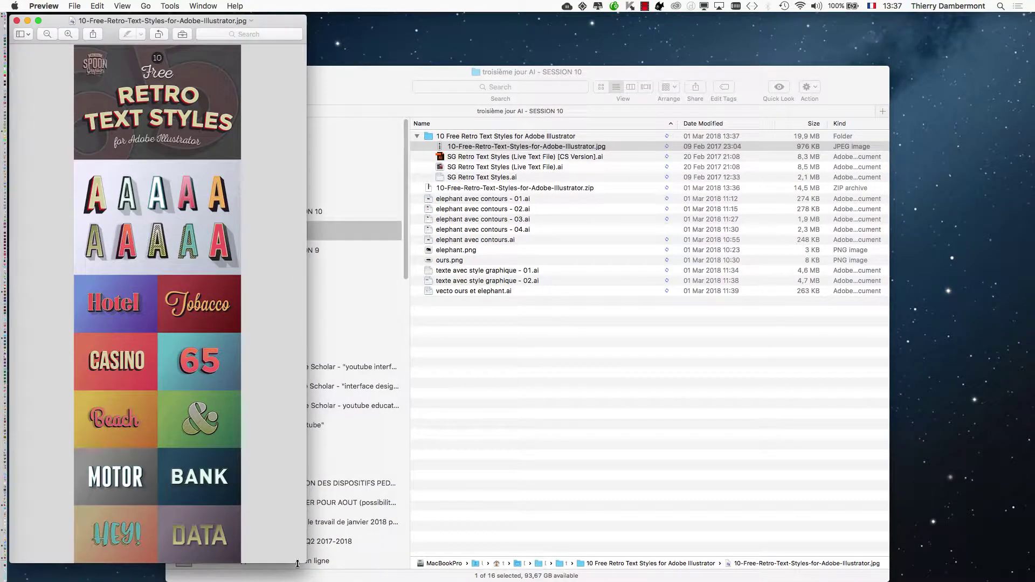
- Widen the preview window, look through the enlarged retro text style samples and close the image
drag(301, 562, 756, 560)
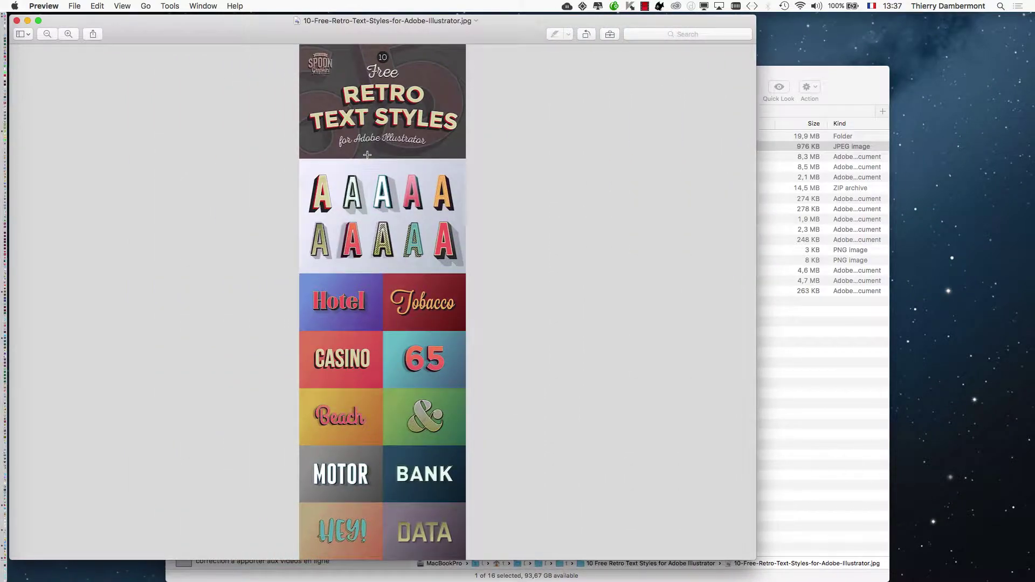
click(68, 34)
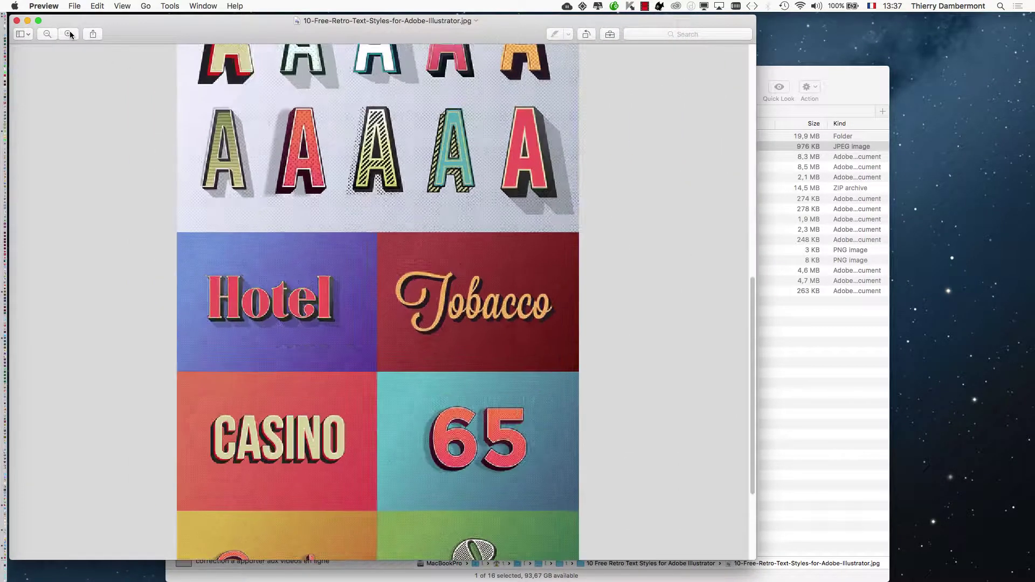
scroll(388, 252, down, 5)
scroll(387, 251, down, 2)
scroll(387, 253, up, 10)
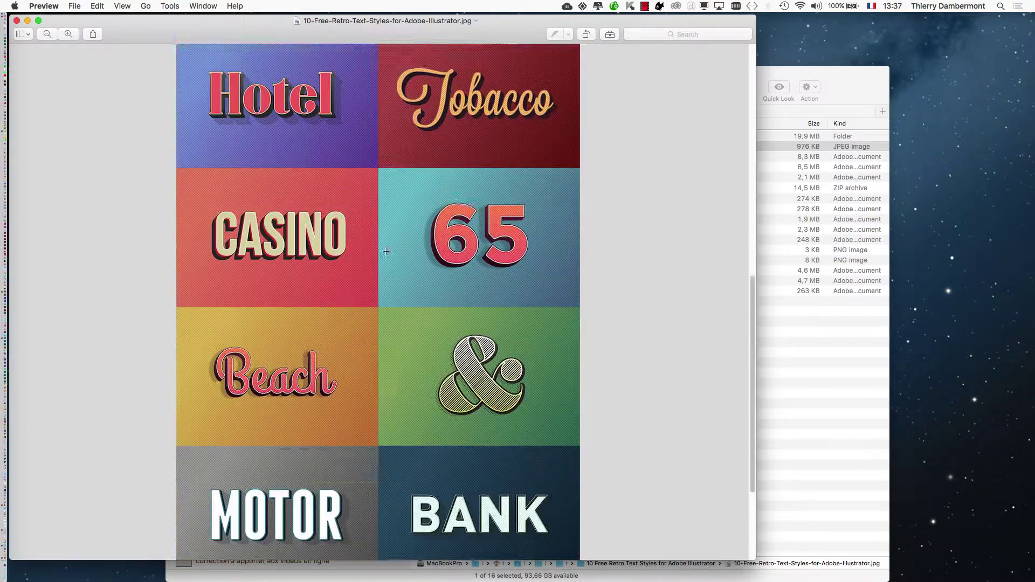
click(17, 21)
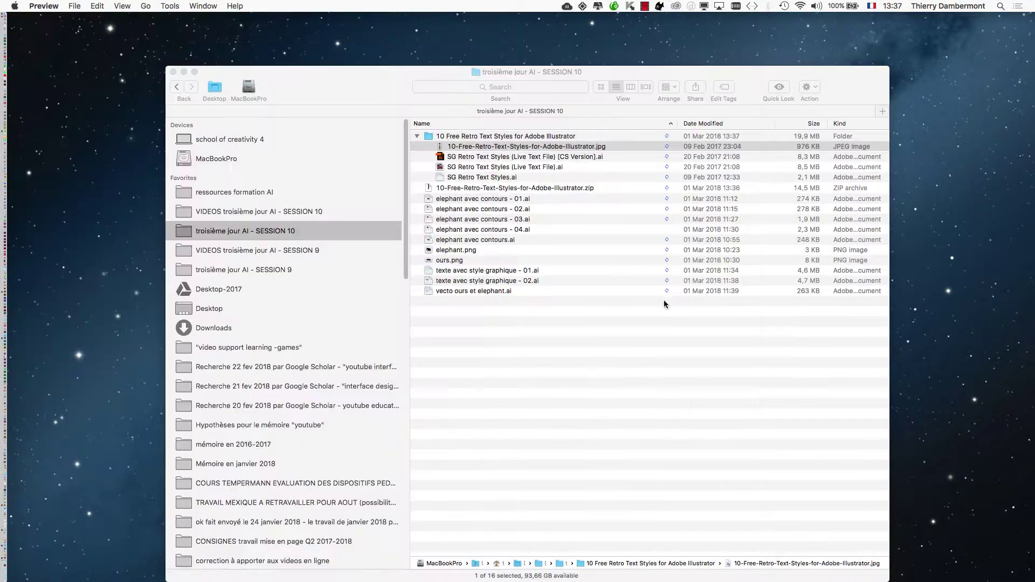
- Open "SG Retro Text Styles (Live Text File) [CS Version].ai" from the extracted folder in Illustrator, accepting the missing font substitution
click(595, 157)
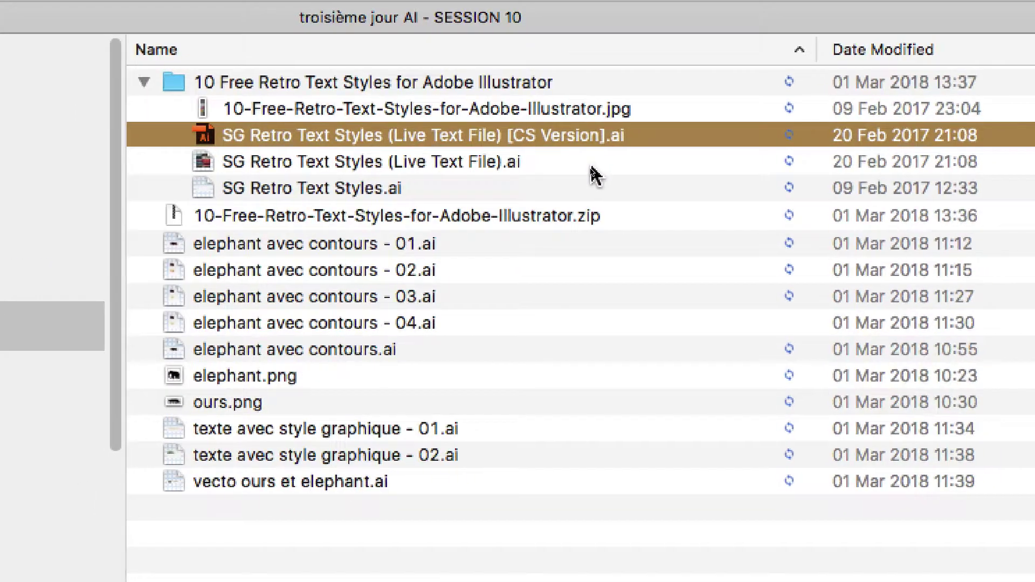
click(553, 186)
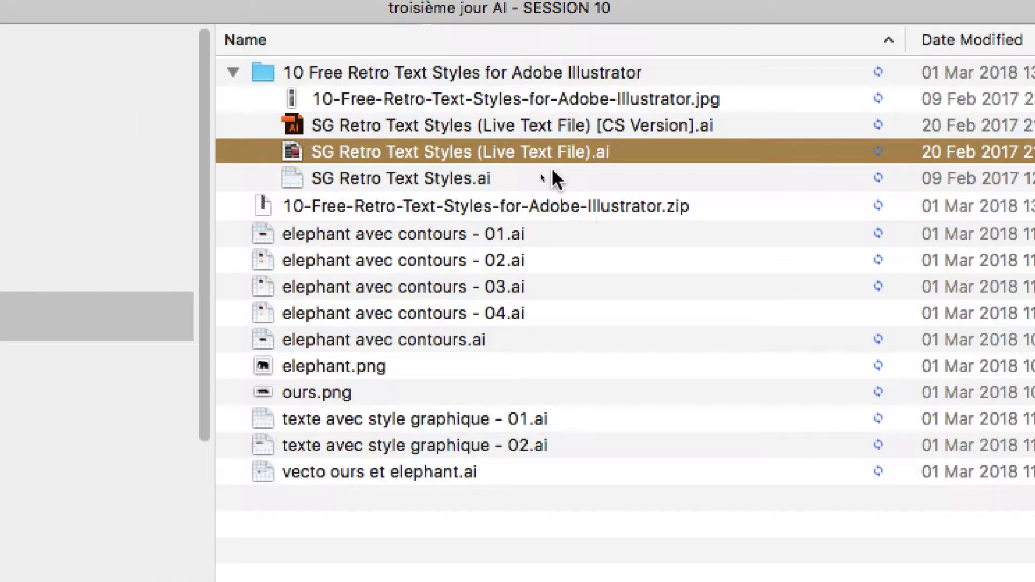
click(460, 188)
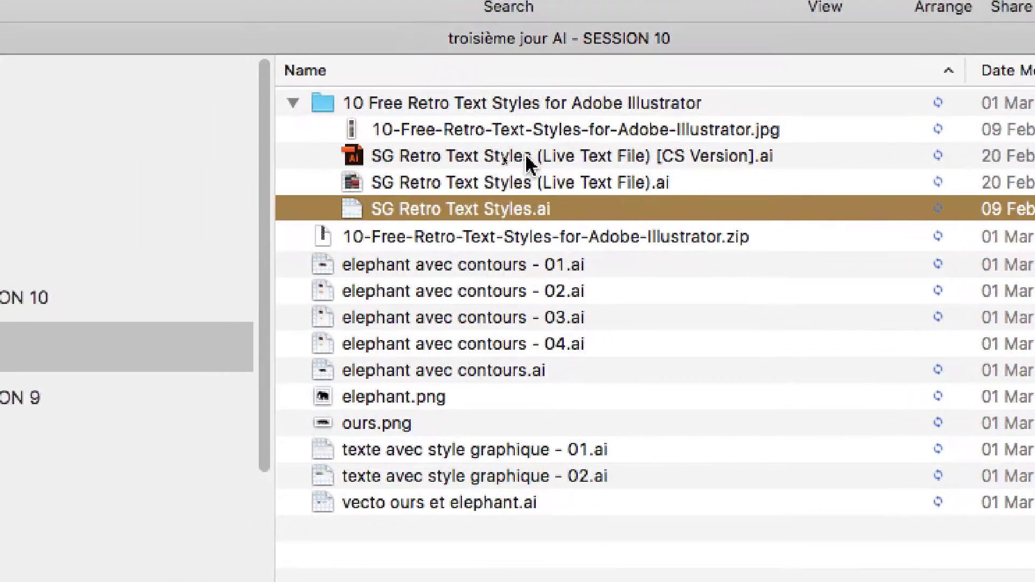
click(498, 125)
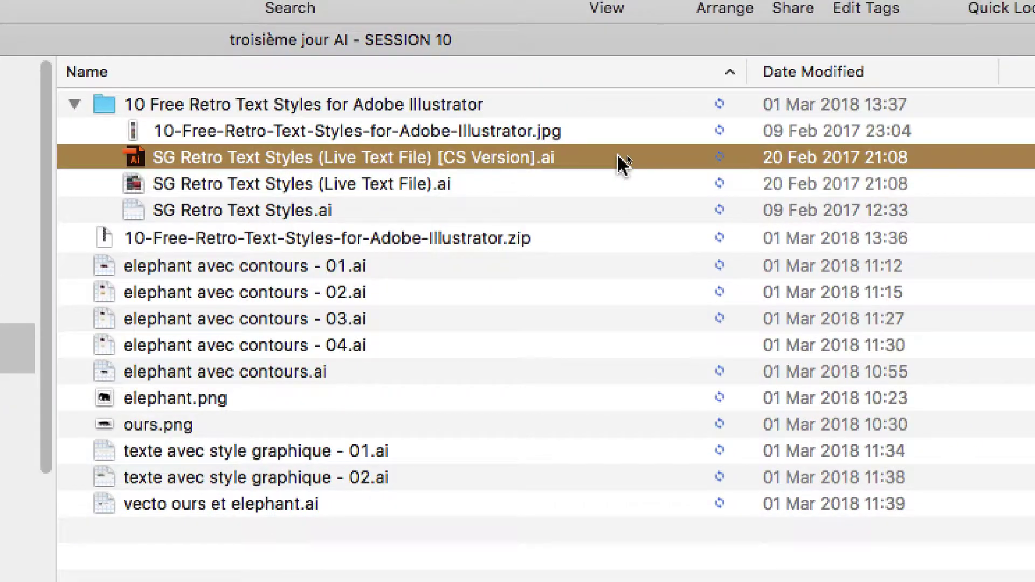
double_click(623, 162)
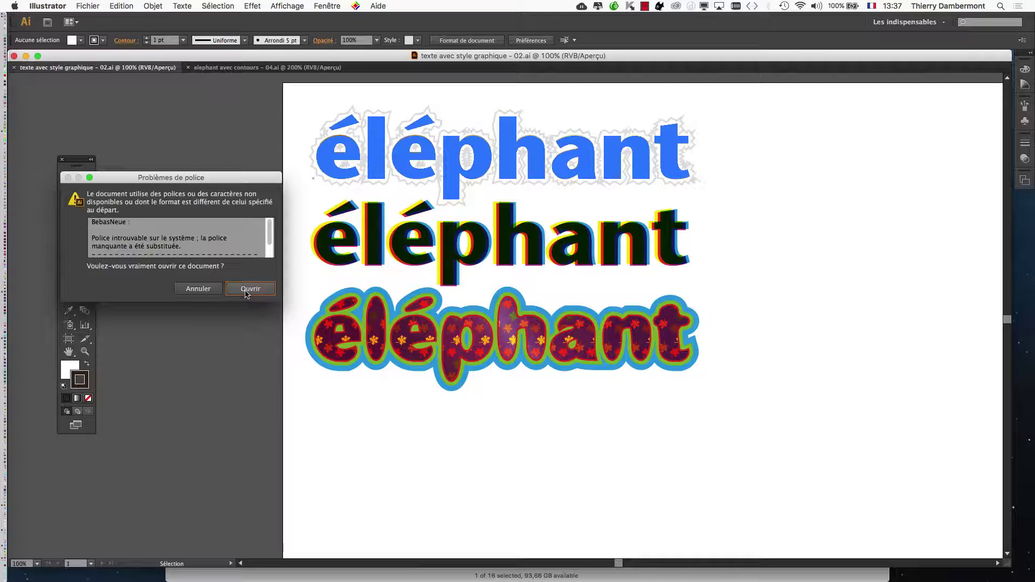
drag(182, 186, 793, 143)
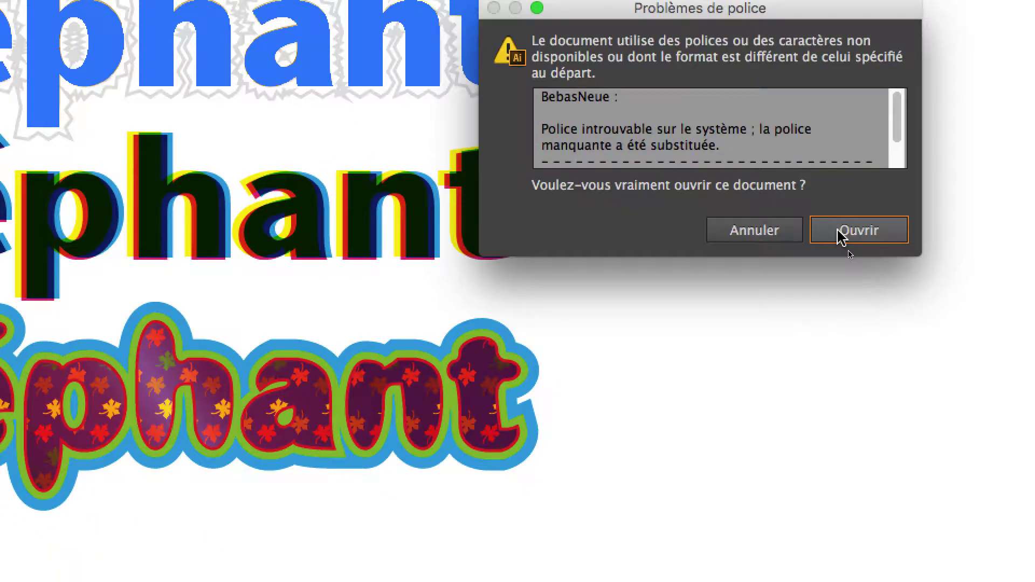
click(843, 232)
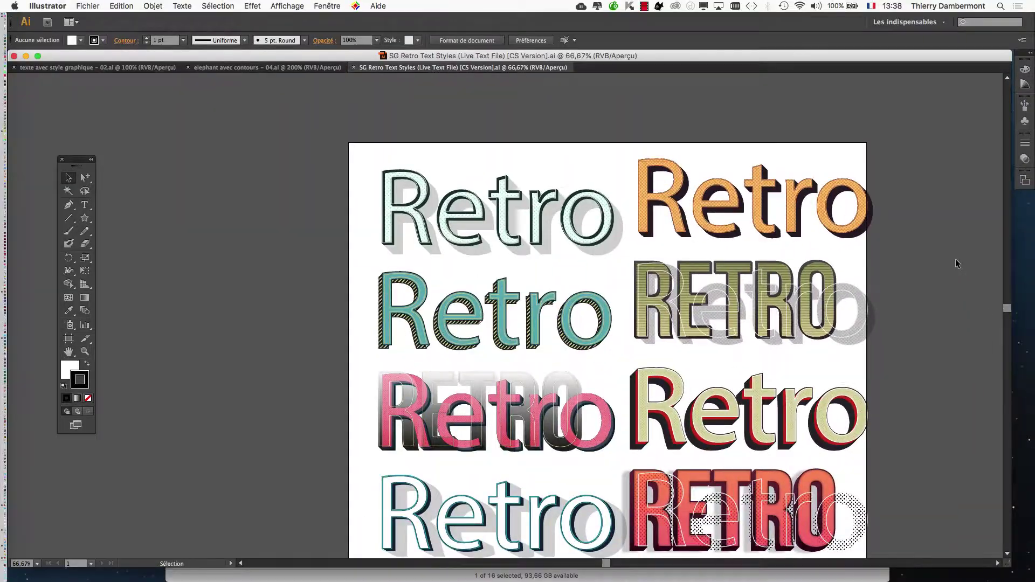
- Display the graphic styles of the retro document and place their panel beside the artboard
drag(647, 274, 421, 203)
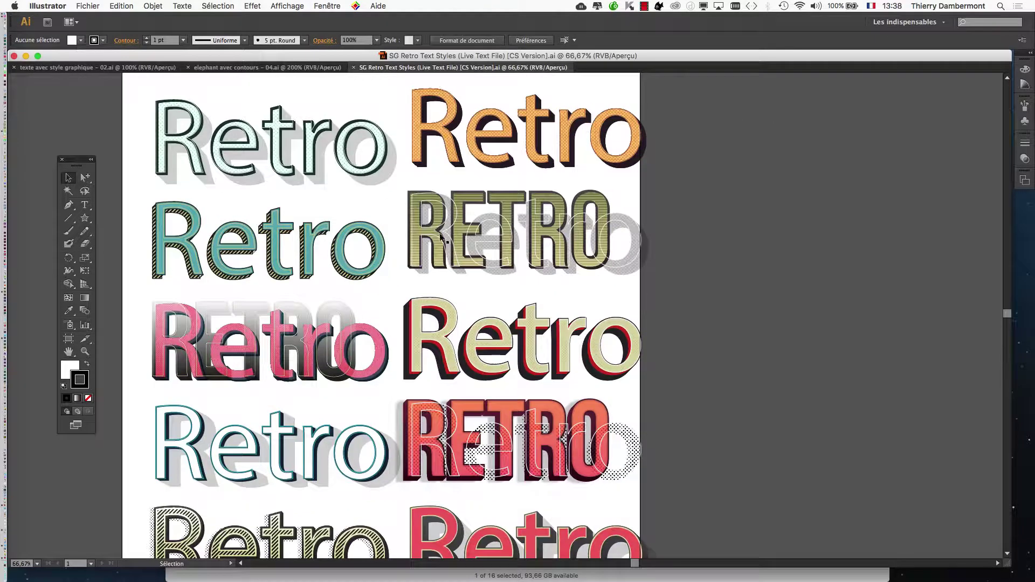
key(super+minus)
key(super+minus)
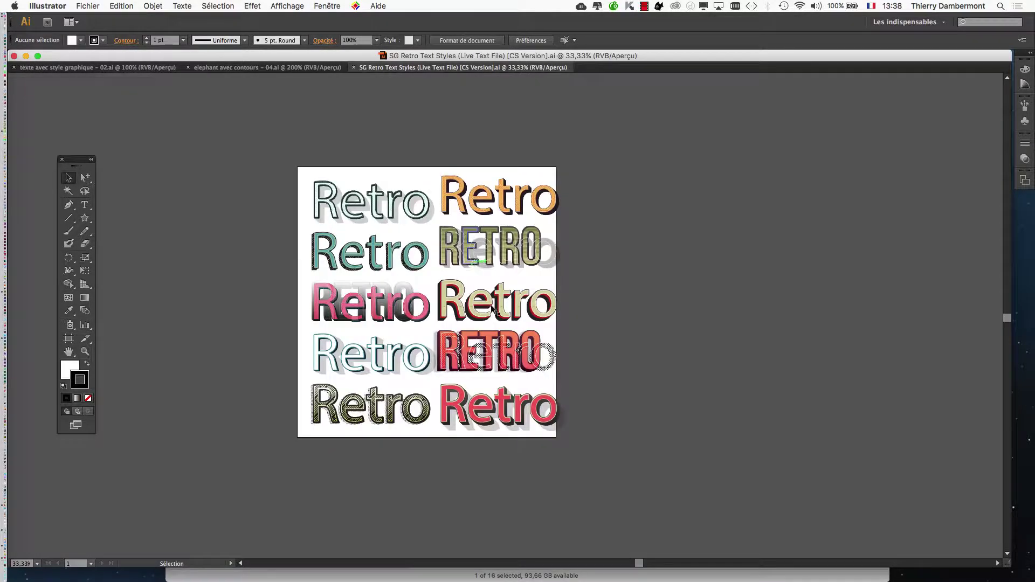
key(super+plus)
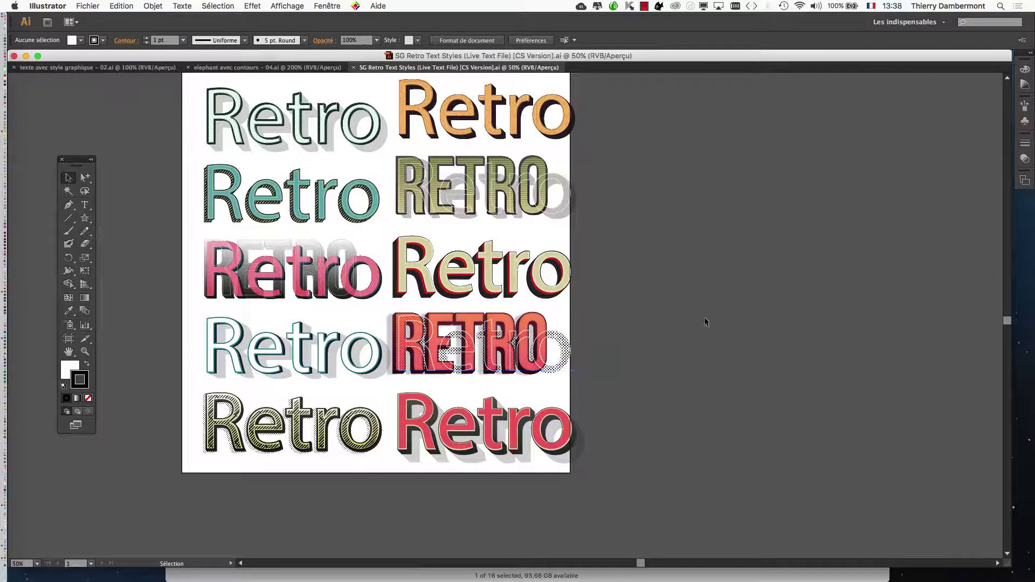
scroll(705, 317, up, 2)
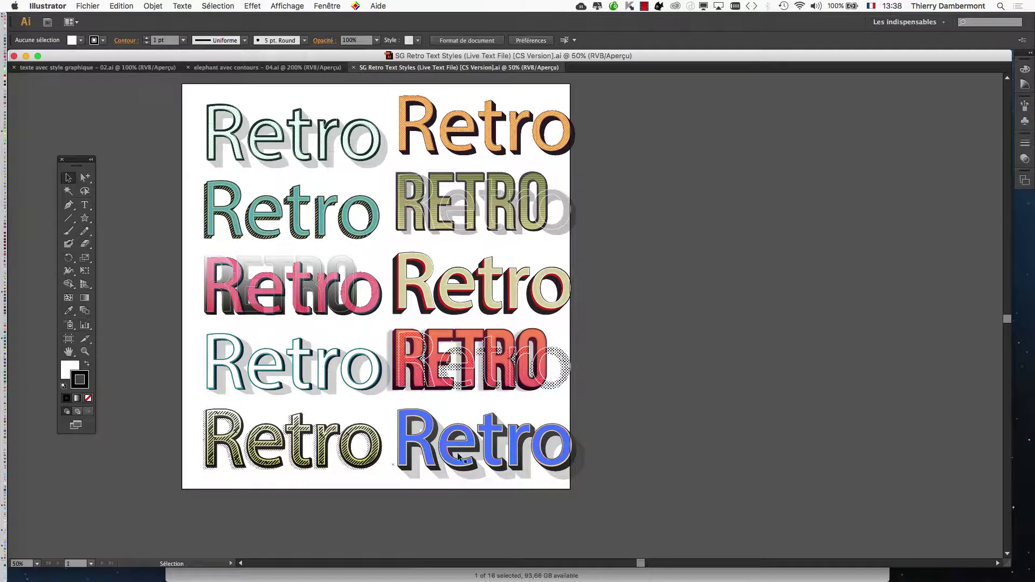
click(328, 6)
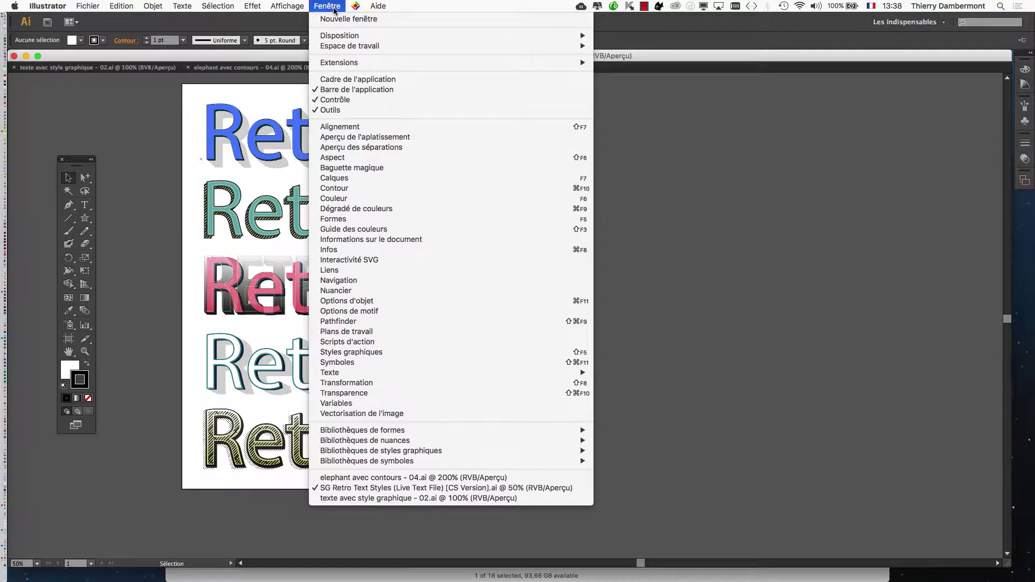
click(375, 354)
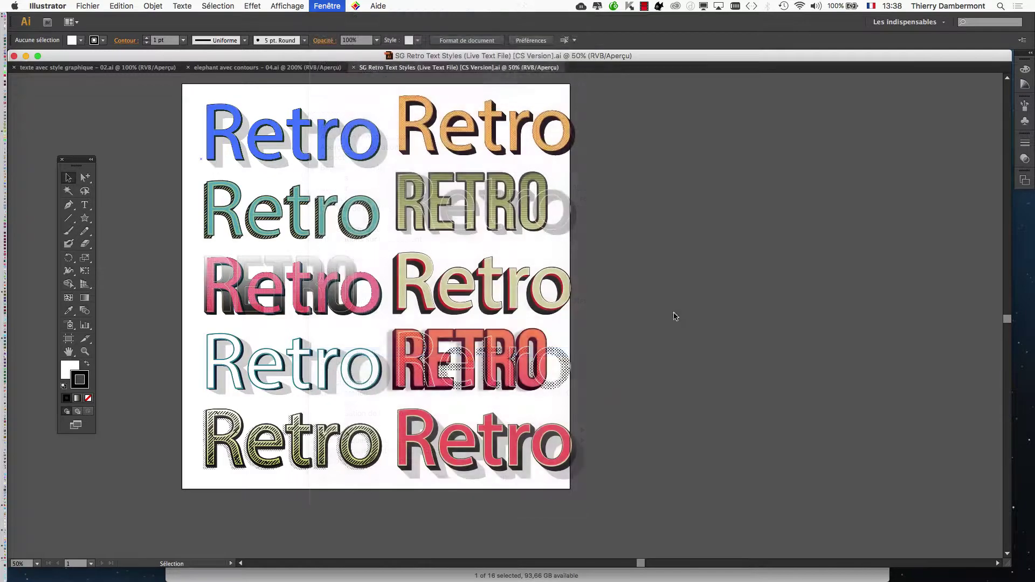
drag(138, 229, 632, 197)
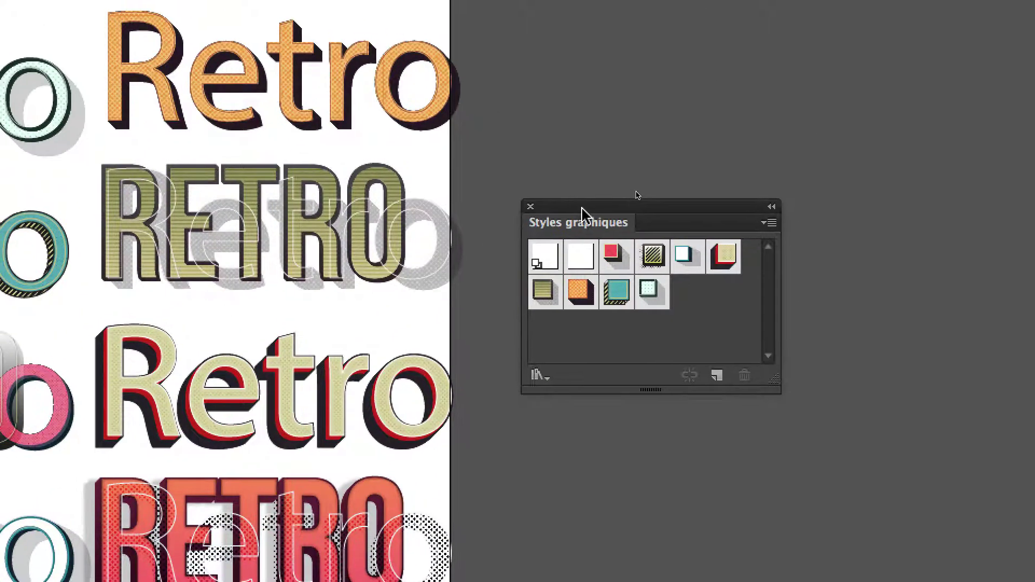
drag(562, 89, 574, 166)
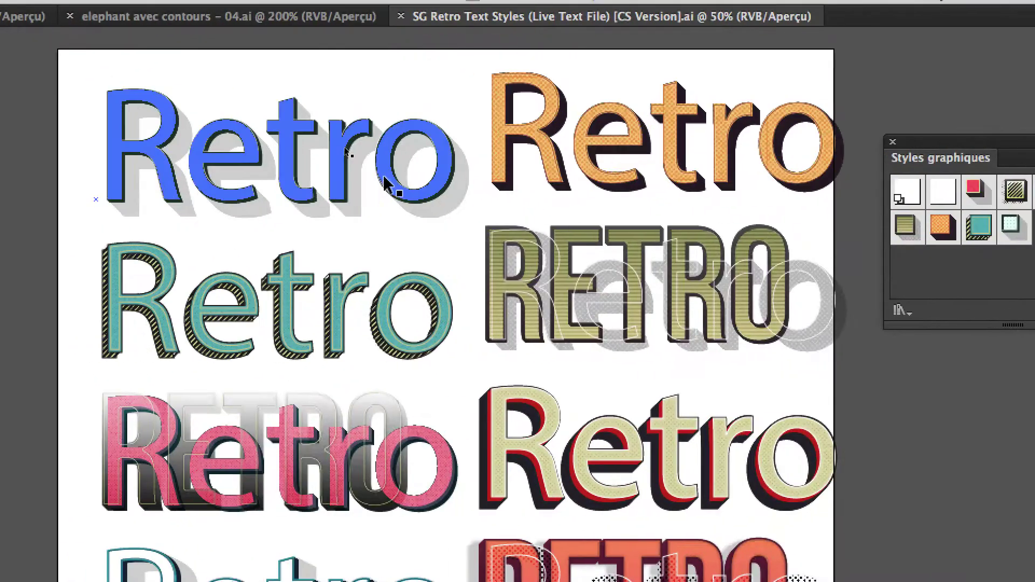
- Select several Retro sample texts in turn to examine which graphic style each one uses
click(100, 151)
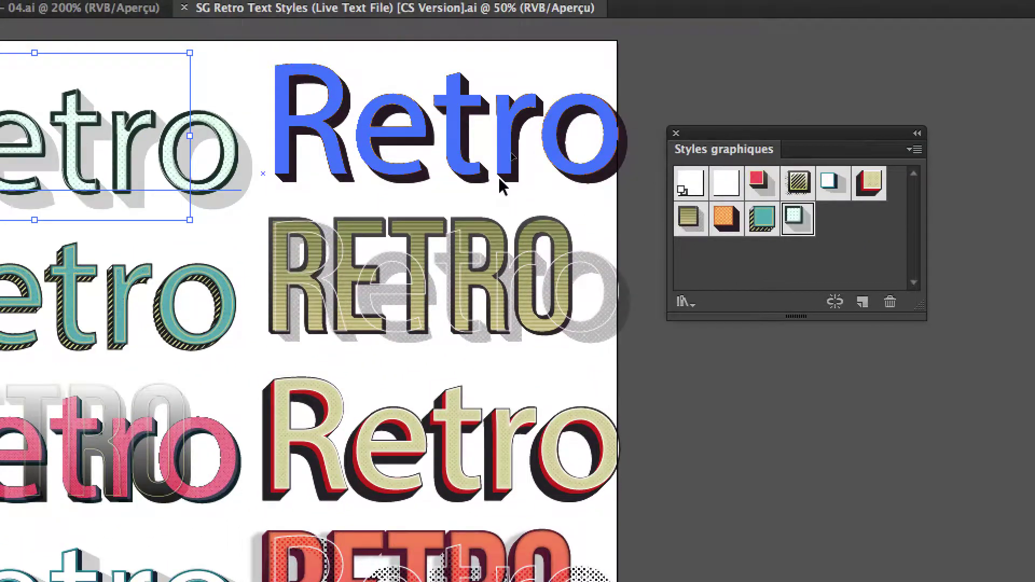
click(502, 186)
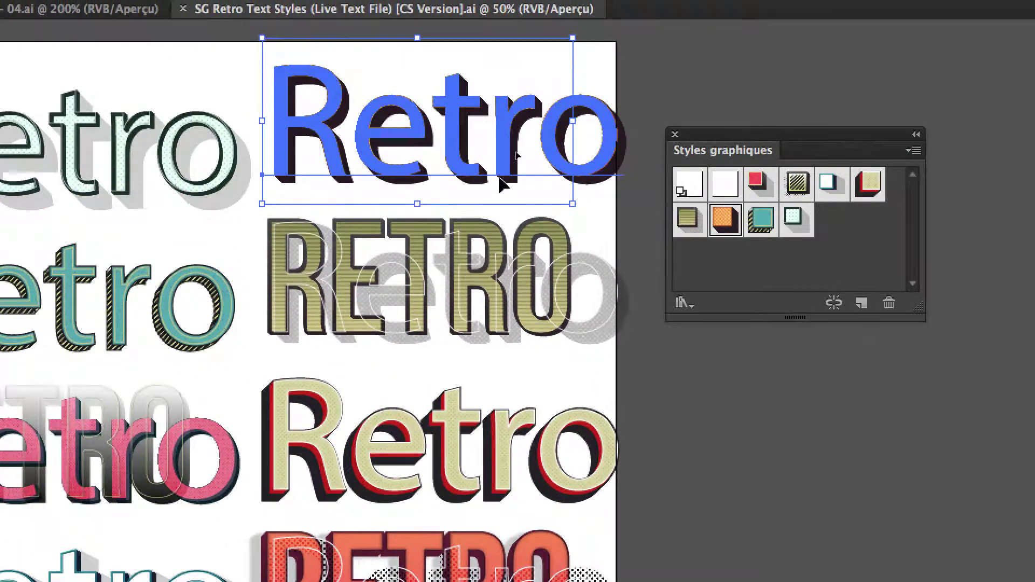
click(724, 217)
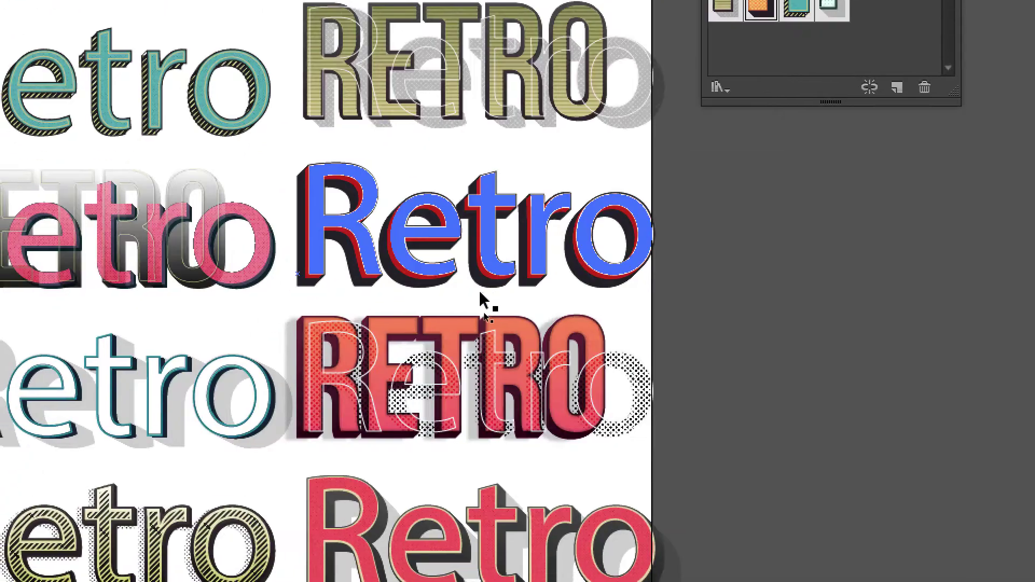
click(435, 378)
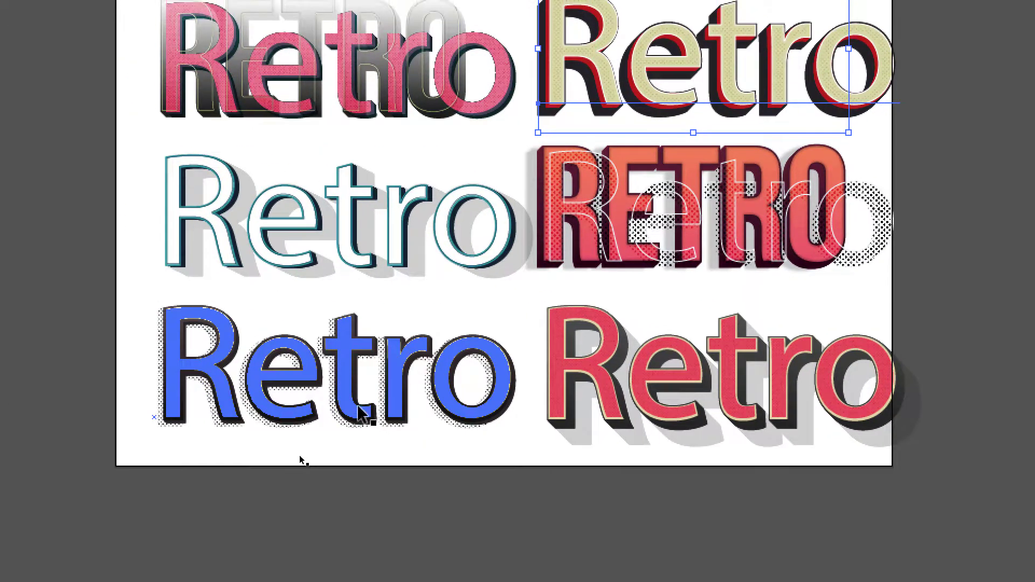
click(218, 355)
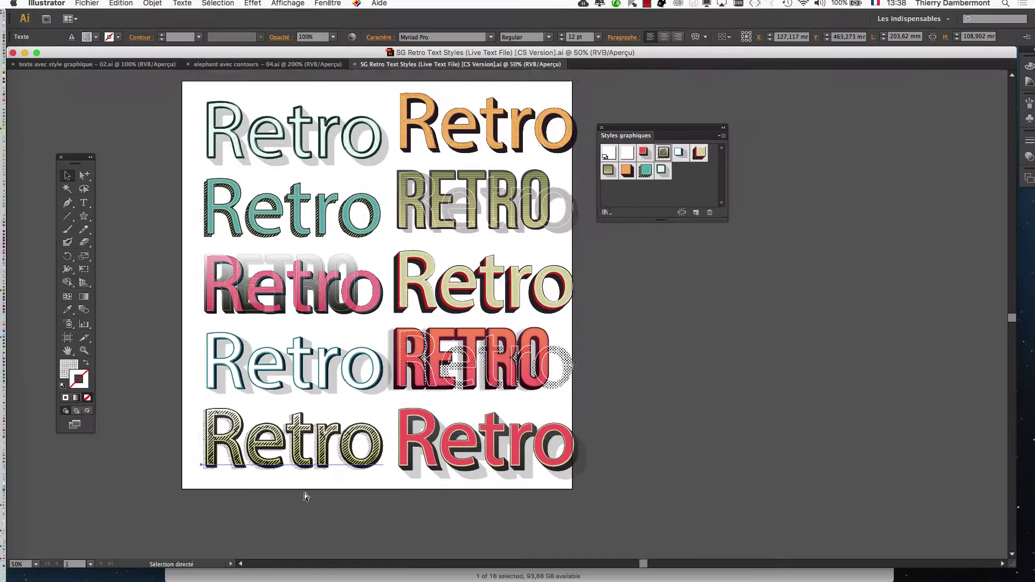
- In "texte avec style graphique - 02.ai", move the graphic styles panel clear of the artboard and select the uppermost éléphant text
click(265, 69)
click(145, 71)
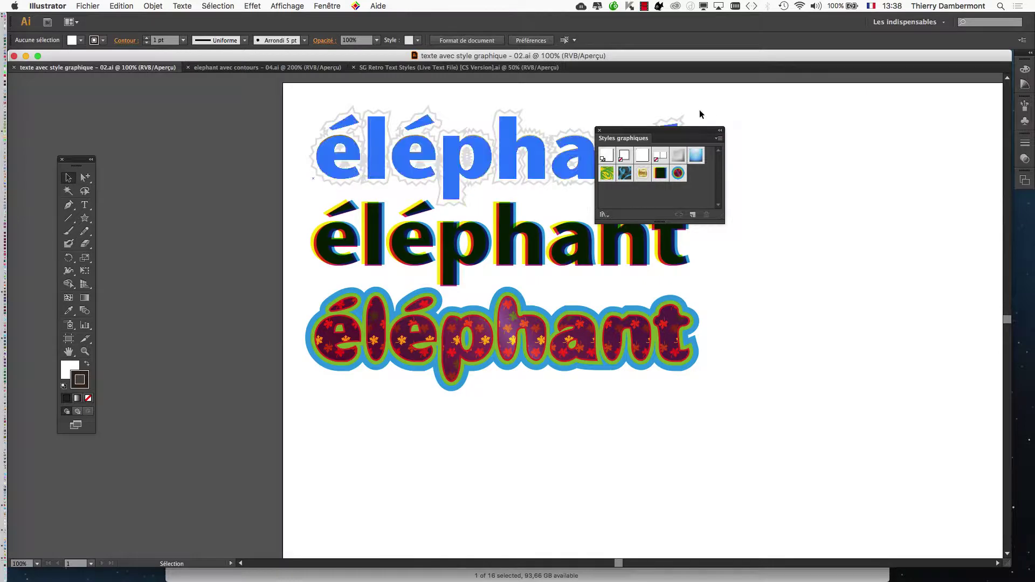
drag(682, 133, 184, 95)
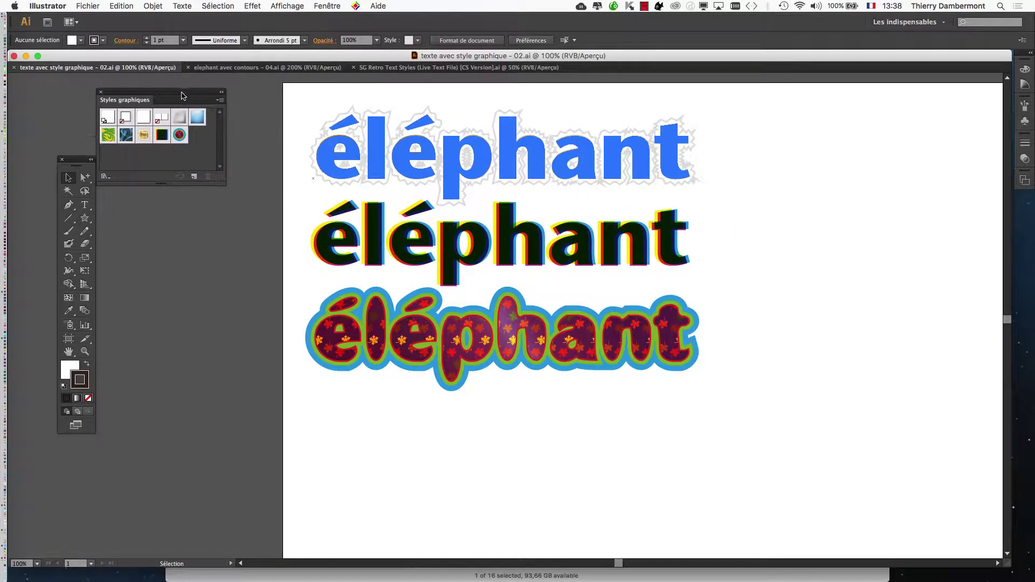
click(571, 182)
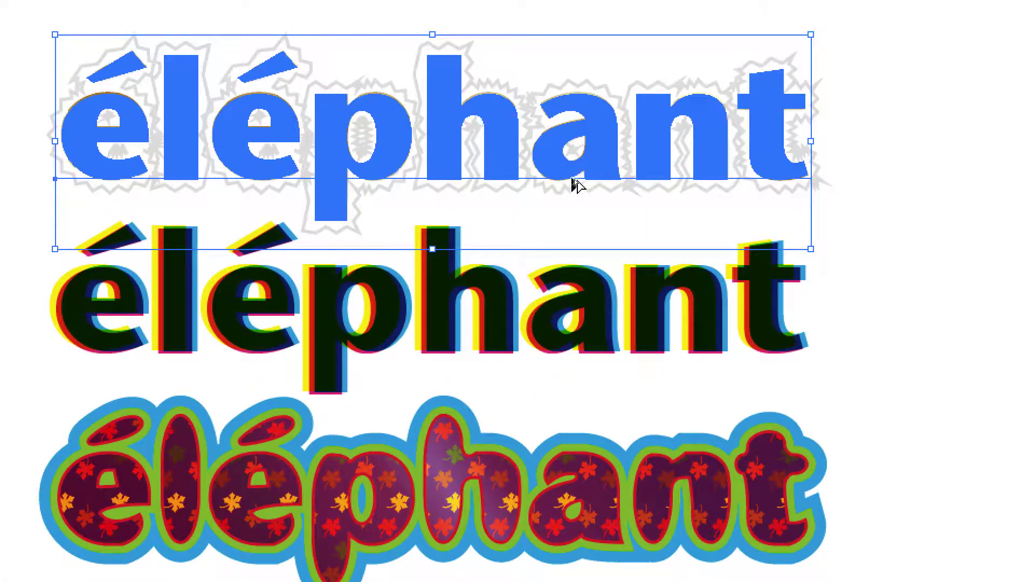
- Duplicate the uppermost gold éléphant text straight down by about 205 mm, below the leaf-patterned one
drag(573, 183, 586, 579)
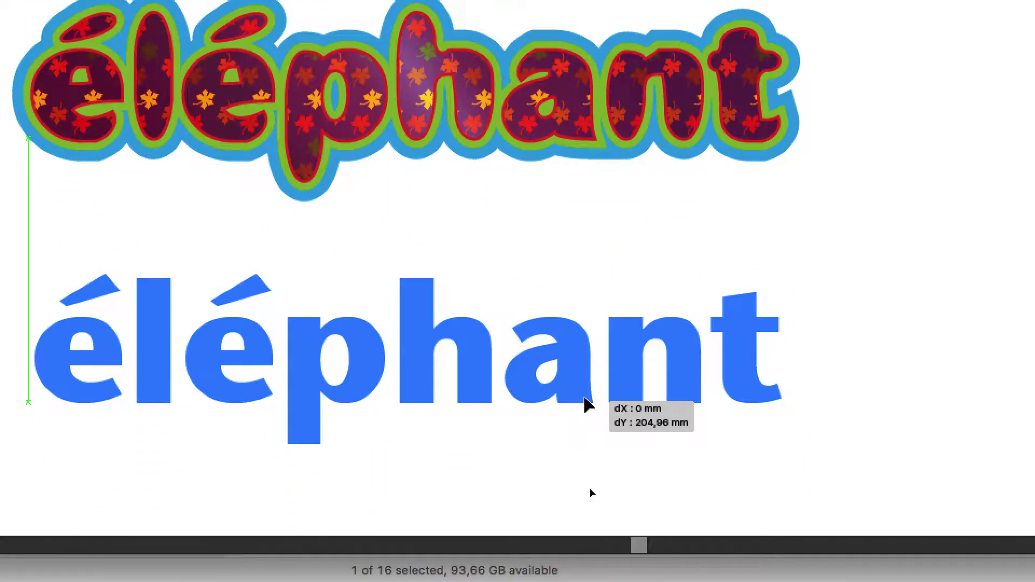
drag(584, 398, 578, 395)
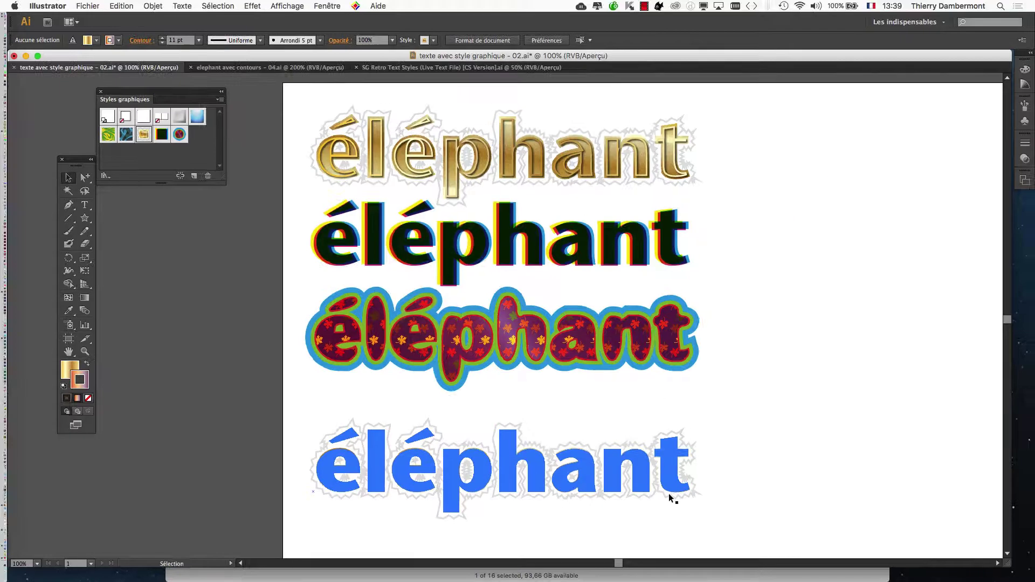
- Add the hatched retro graphic style to the éléphant document by pasting in the retro file's lower-left Retro text and deleting the pasted text
click(428, 64)
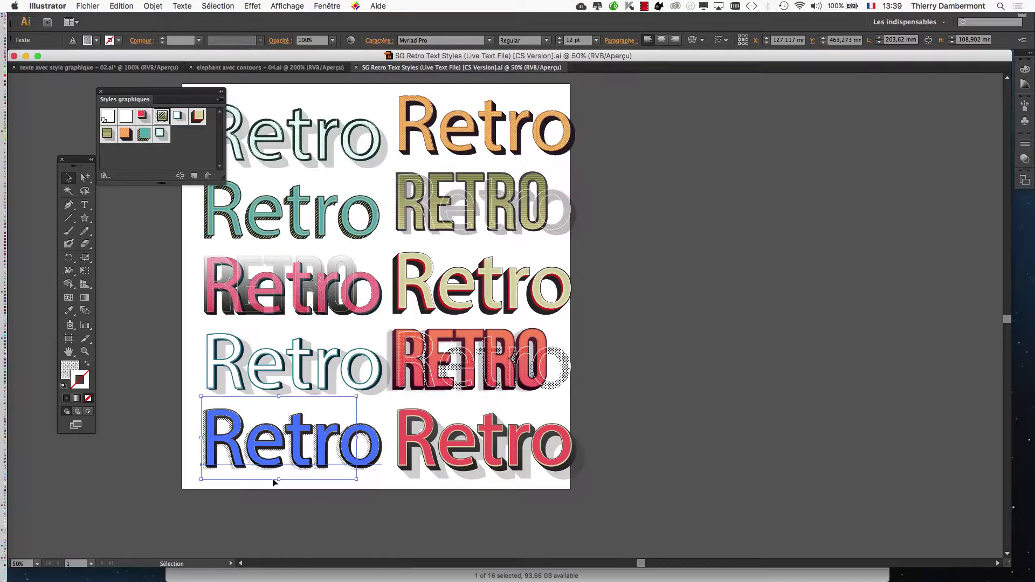
click(143, 68)
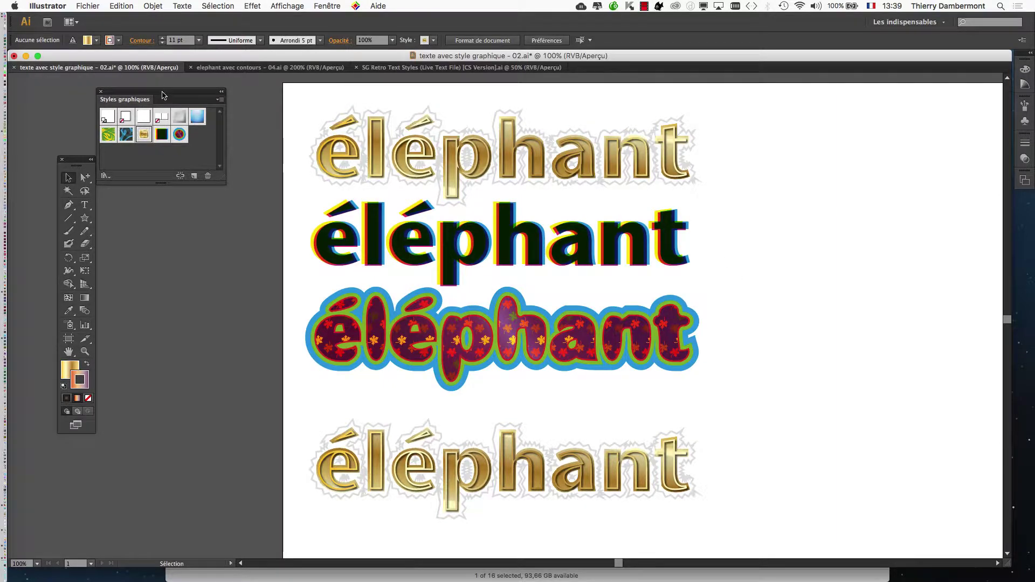
drag(164, 93, 854, 172)
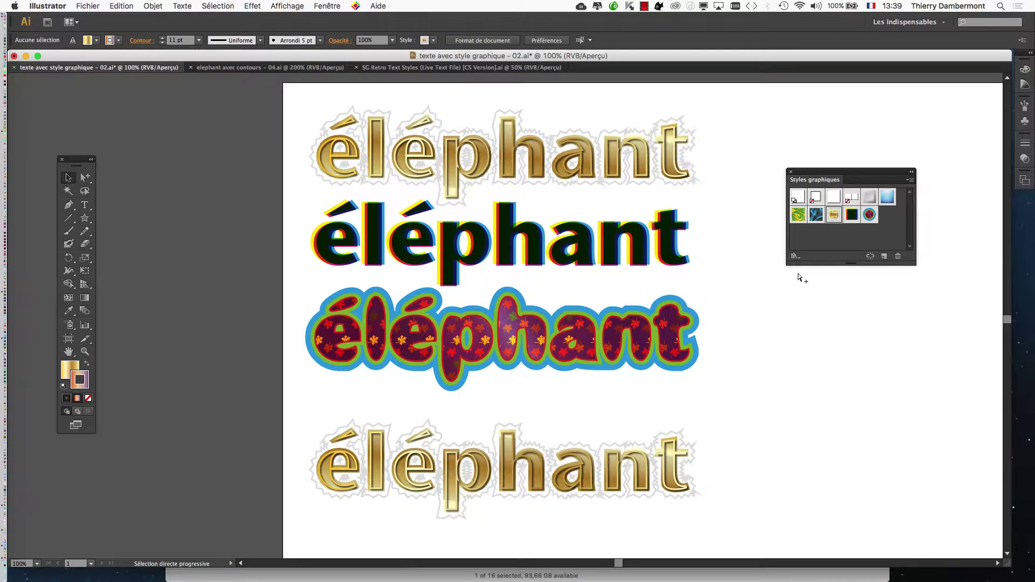
key(super+v)
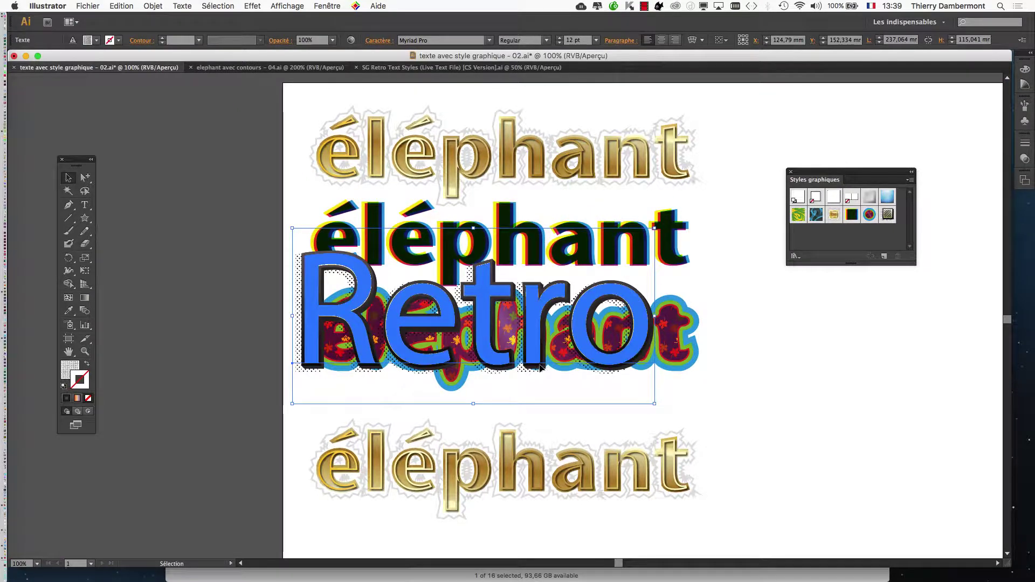
drag(541, 369, 820, 420)
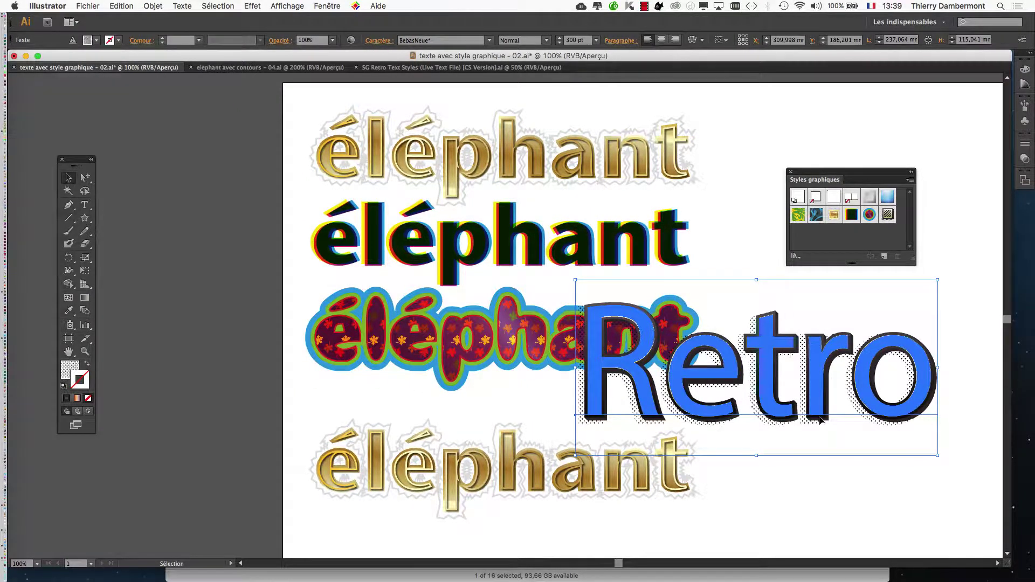
key(Delete)
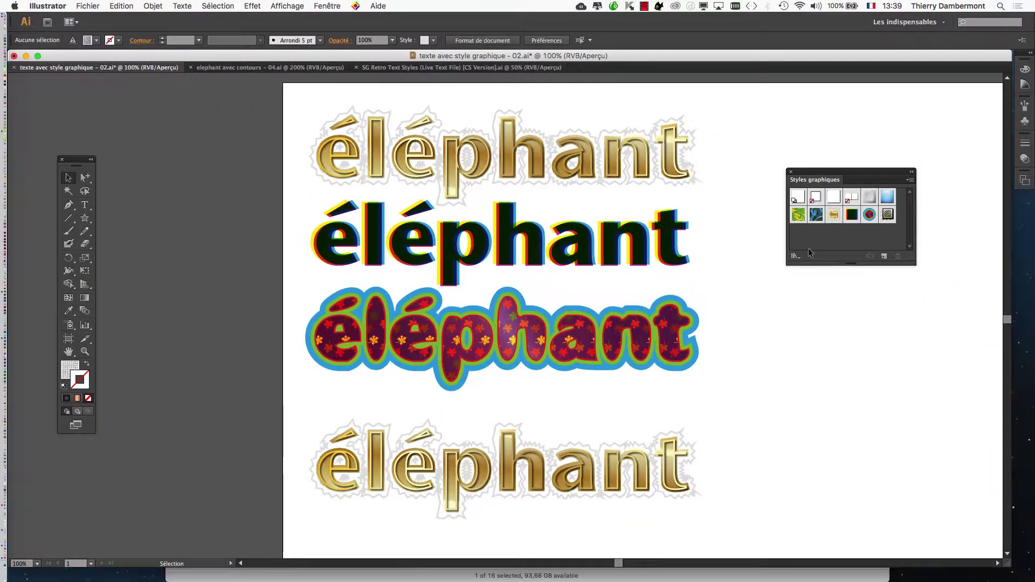
- Apply the imported hatched retro graphic style to the lowest éléphant text, moving the graphic styles panel beside it, and deselect
drag(823, 171, 820, 297)
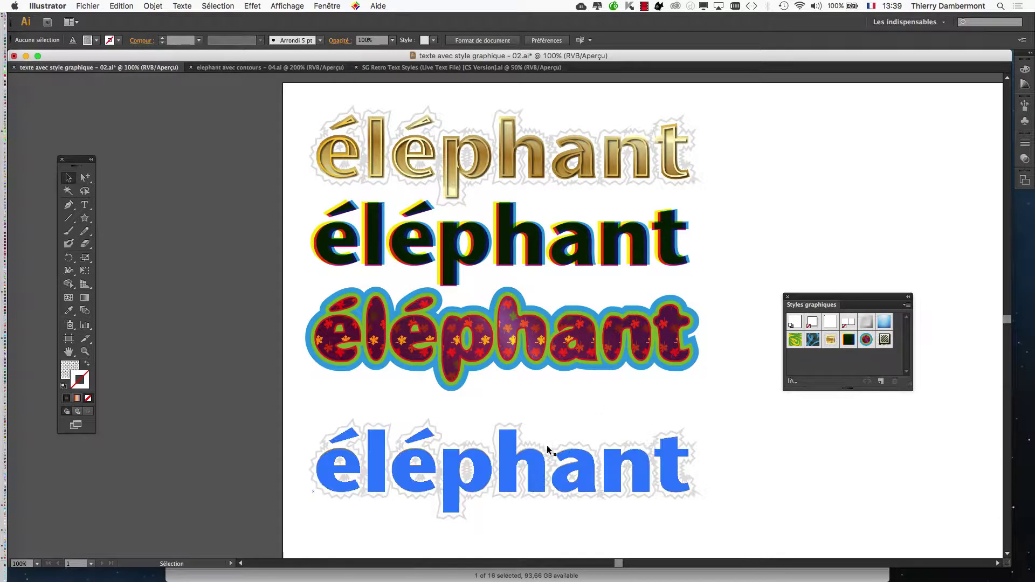
click(537, 486)
scroll(629, 452, down, 5)
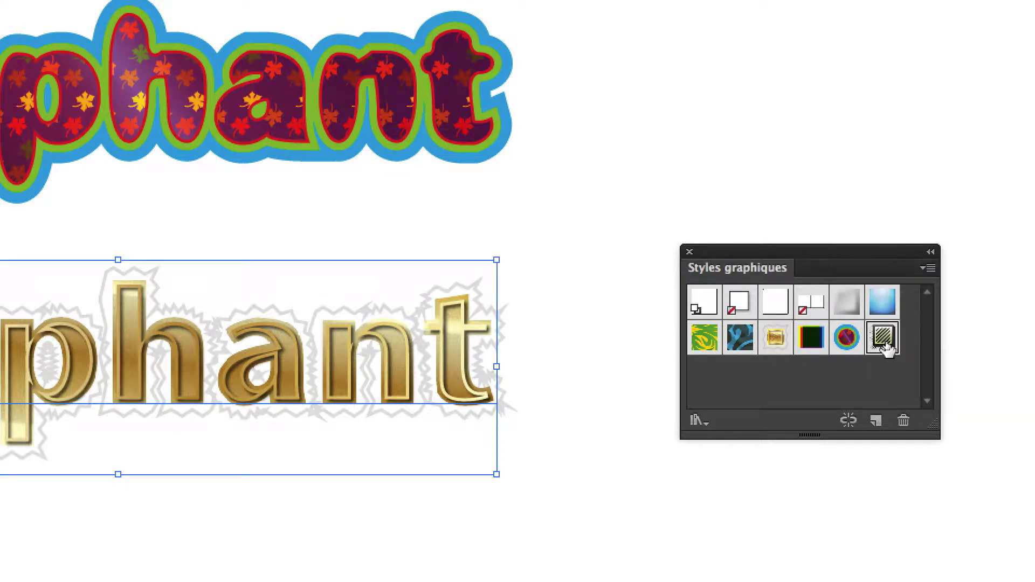
click(883, 338)
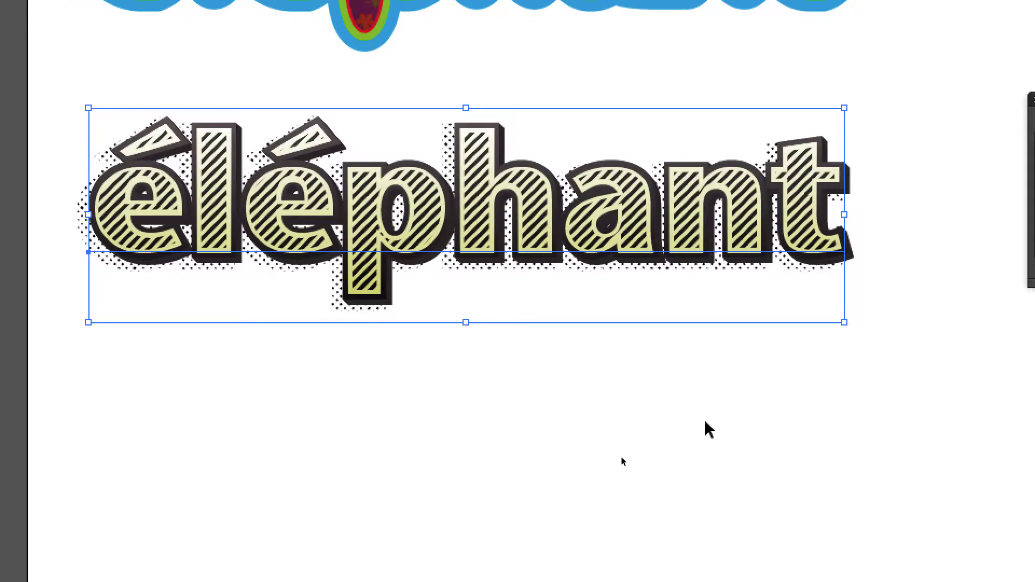
click(709, 429)
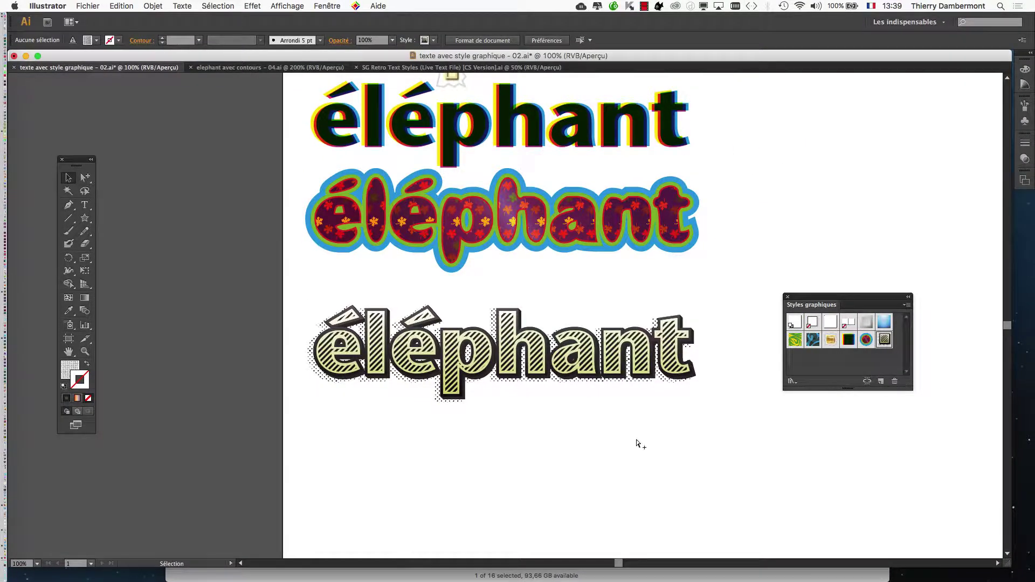
- Switch to Firefox, restore its "10 Free Retro Text Effect Graphic Styles for Adobe Illustrator" window and show the Google results page
key(super+z)
key(super+Tab)
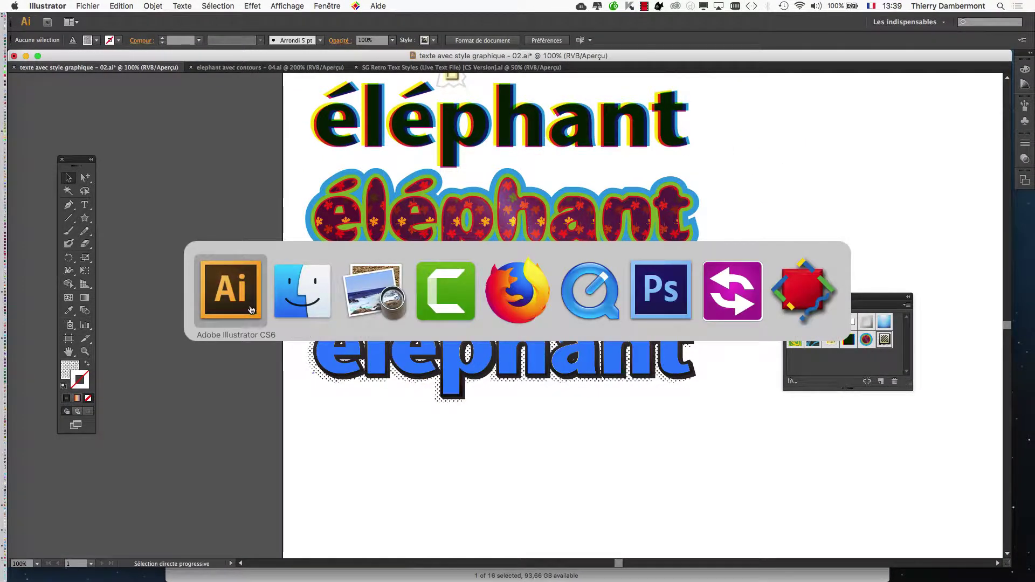
key(super+Tab)
key(super+Tab)
key(super+Tab)
key(super+Tab)
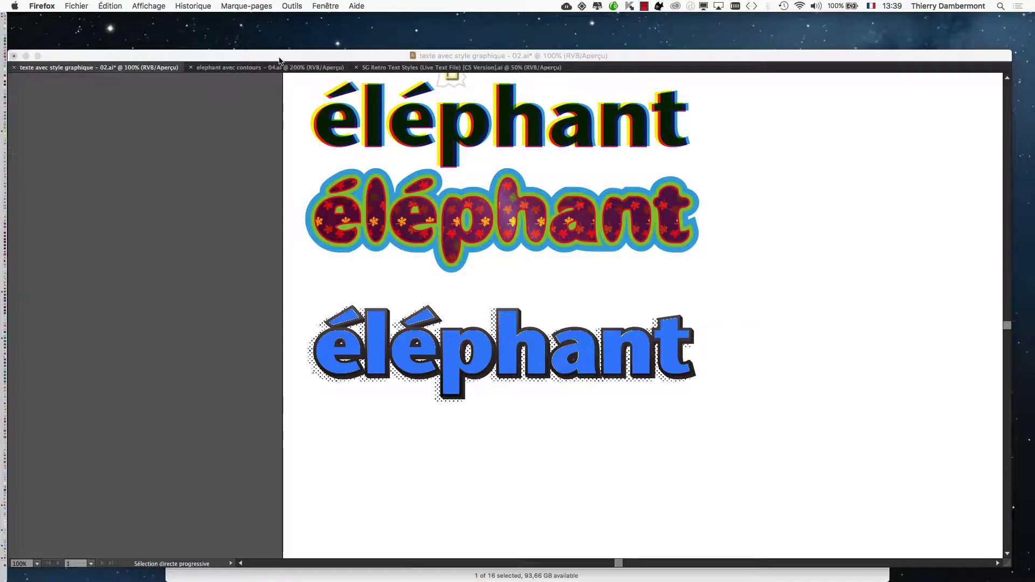
click(325, 6)
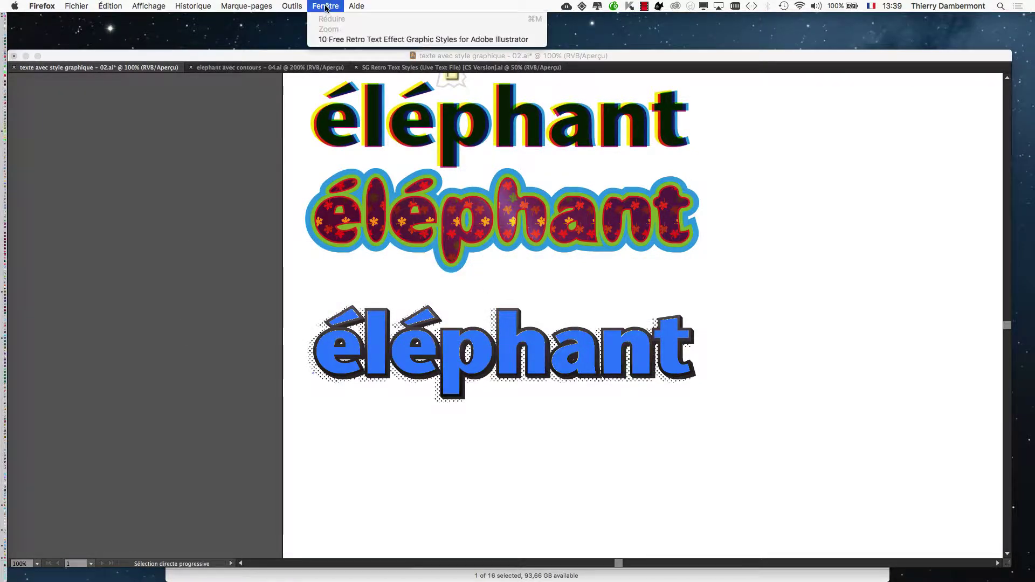
click(333, 39)
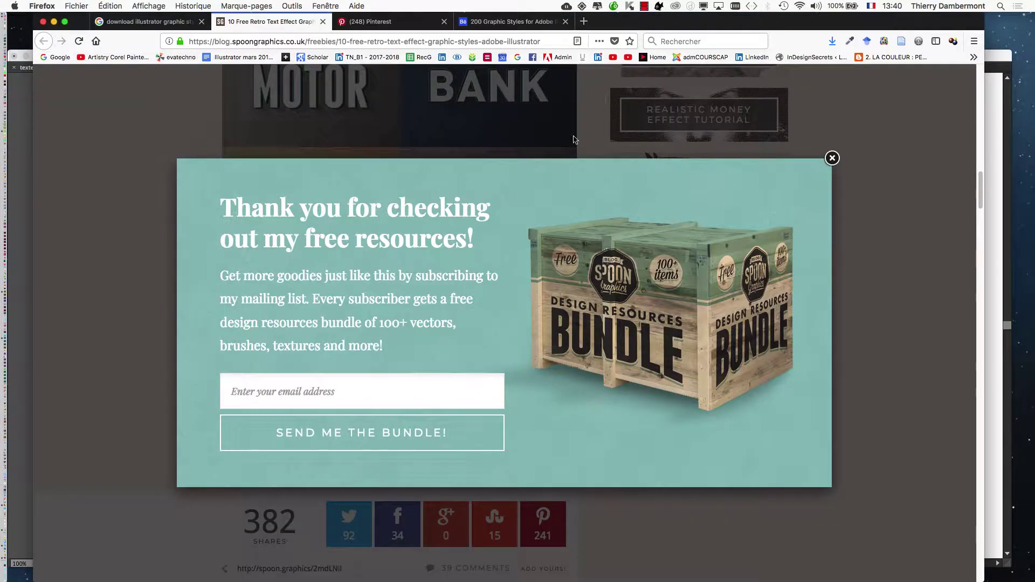
click(154, 22)
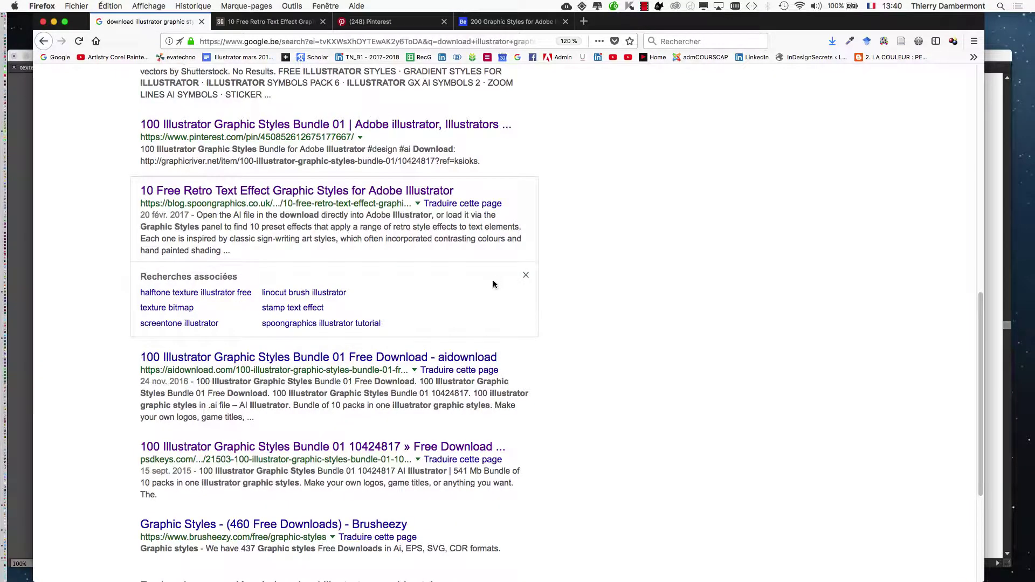
- Browse Google result pages 2 to 5 for "download illustrator graphic style", looking for more style sources, and return to Illustrator
scroll(494, 284, down, 5)
click(431, 504)
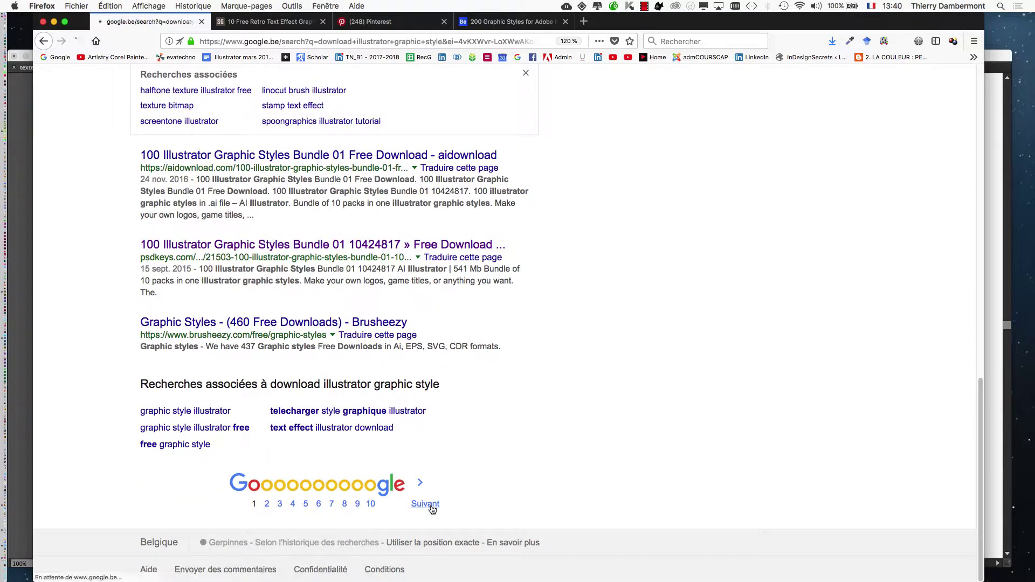
scroll(534, 446, down, 3)
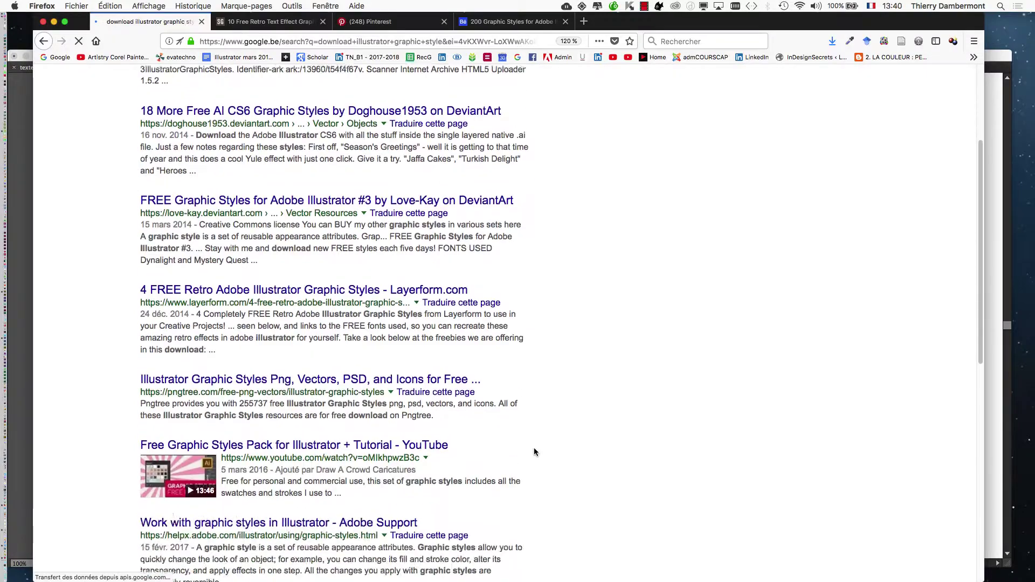
scroll(534, 451, down, 8)
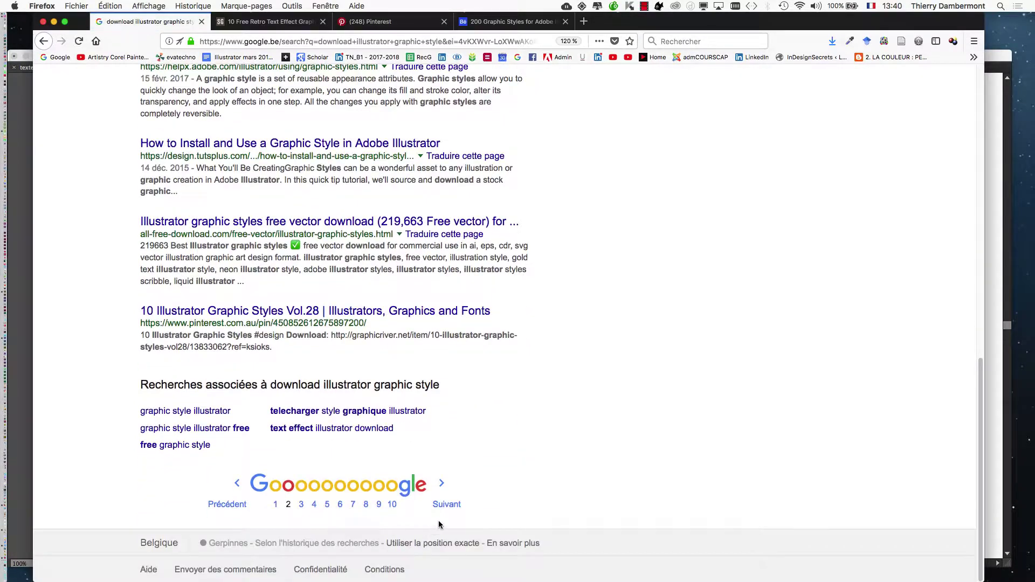
click(447, 507)
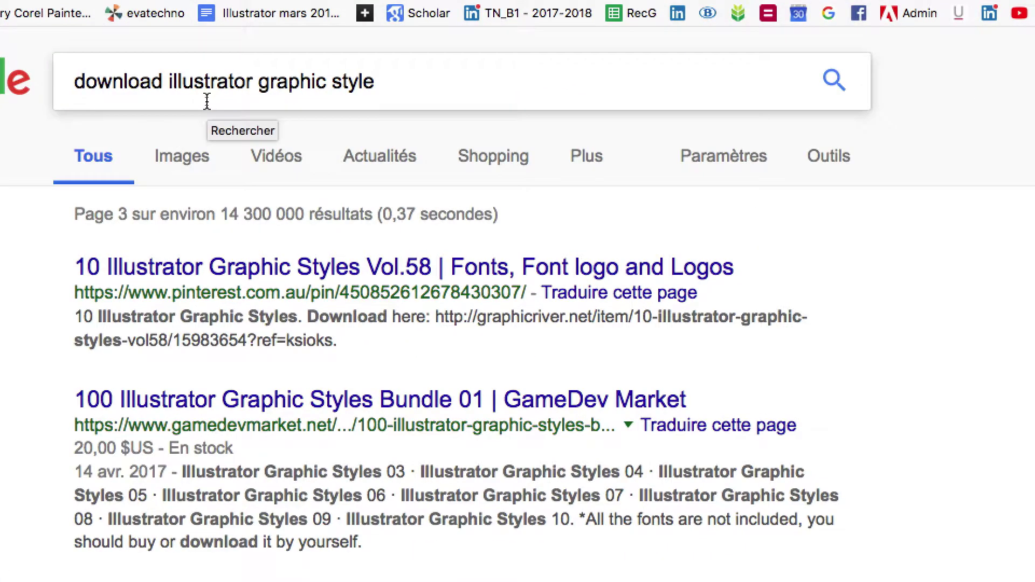
scroll(500, 315, down, 4)
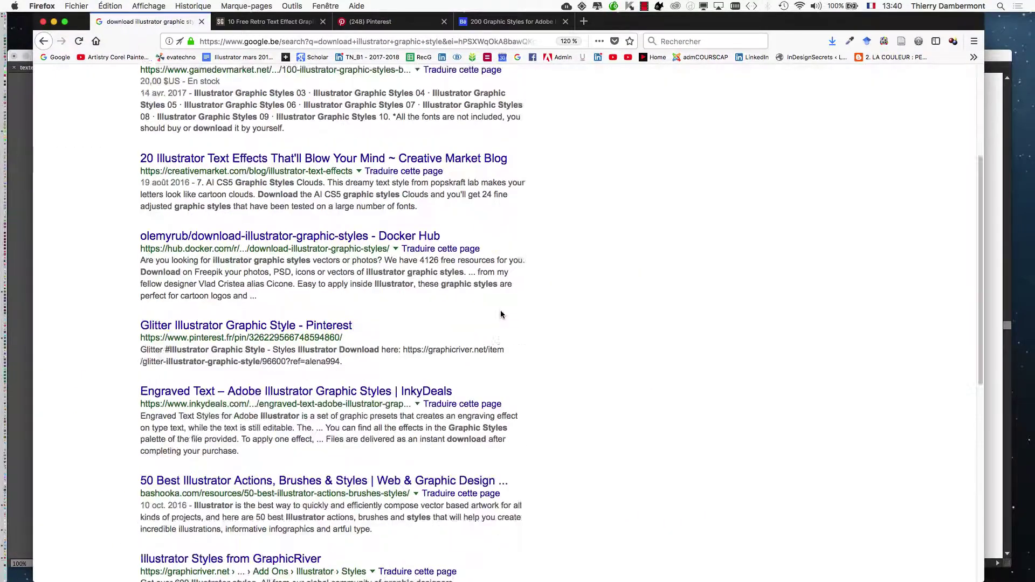
scroll(501, 315, down, 8)
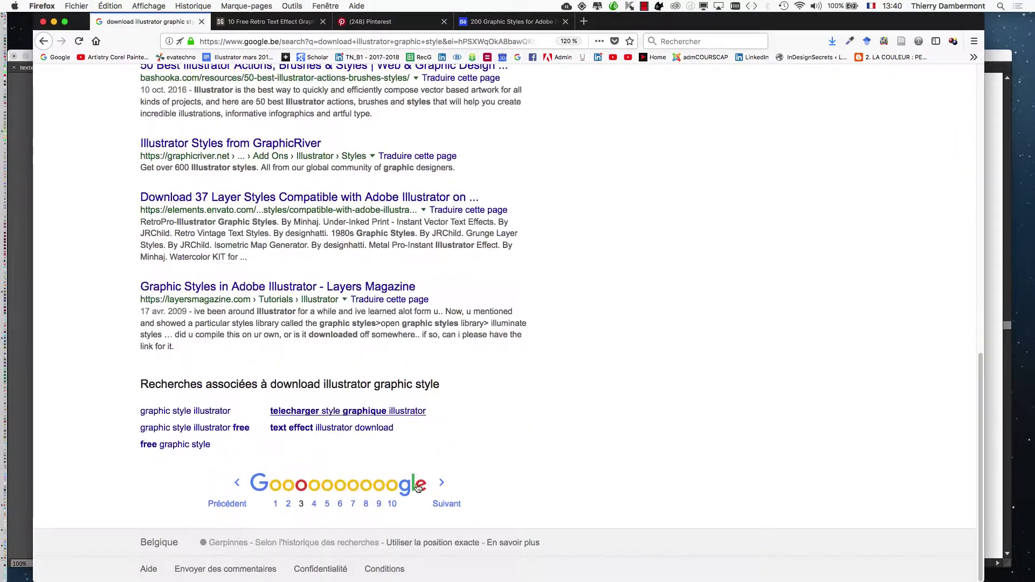
click(449, 504)
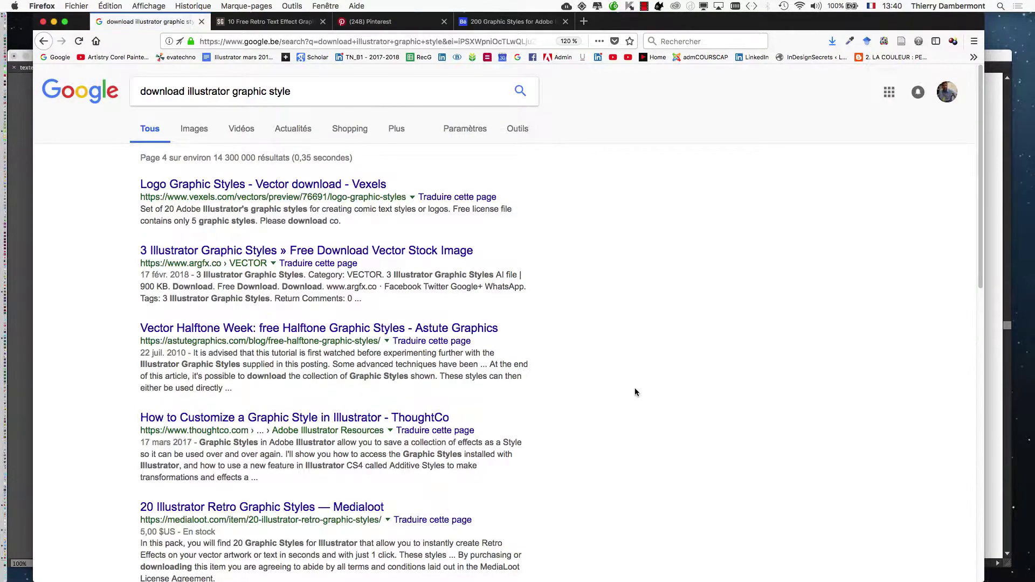
scroll(634, 391, down, 4)
scroll(632, 396, down, 7)
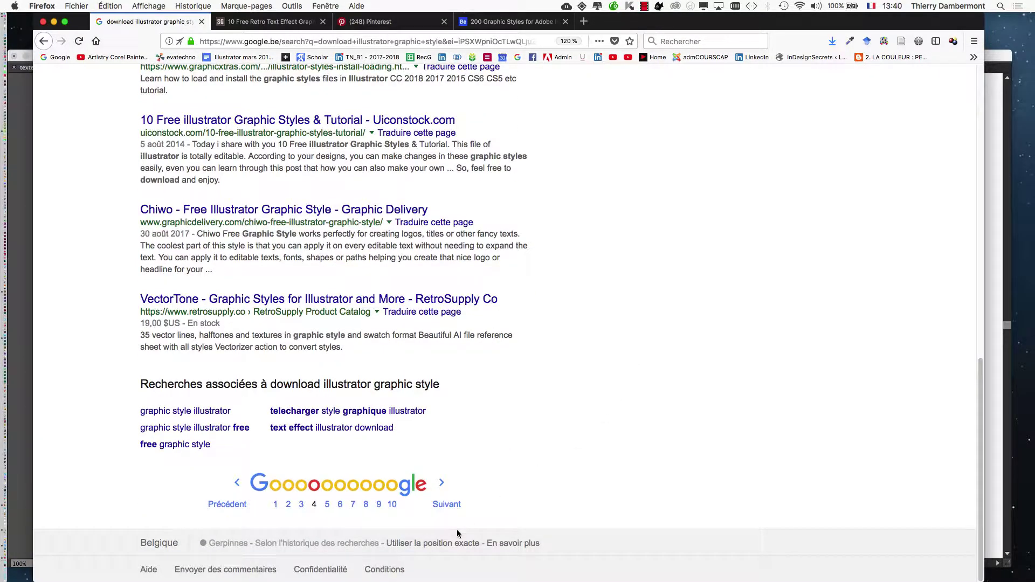
click(448, 505)
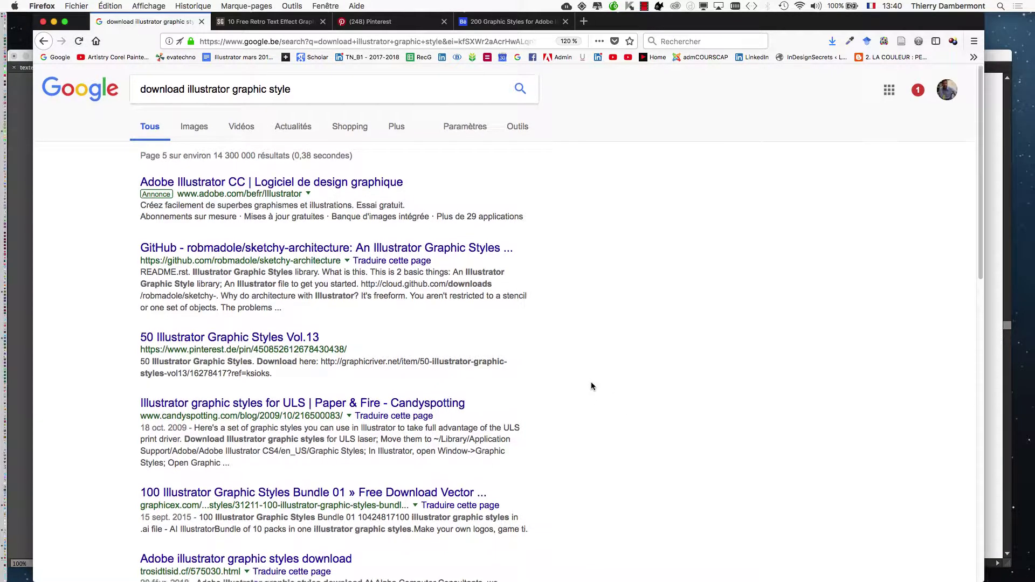
scroll(591, 382, down, 2)
scroll(595, 385, down, 3)
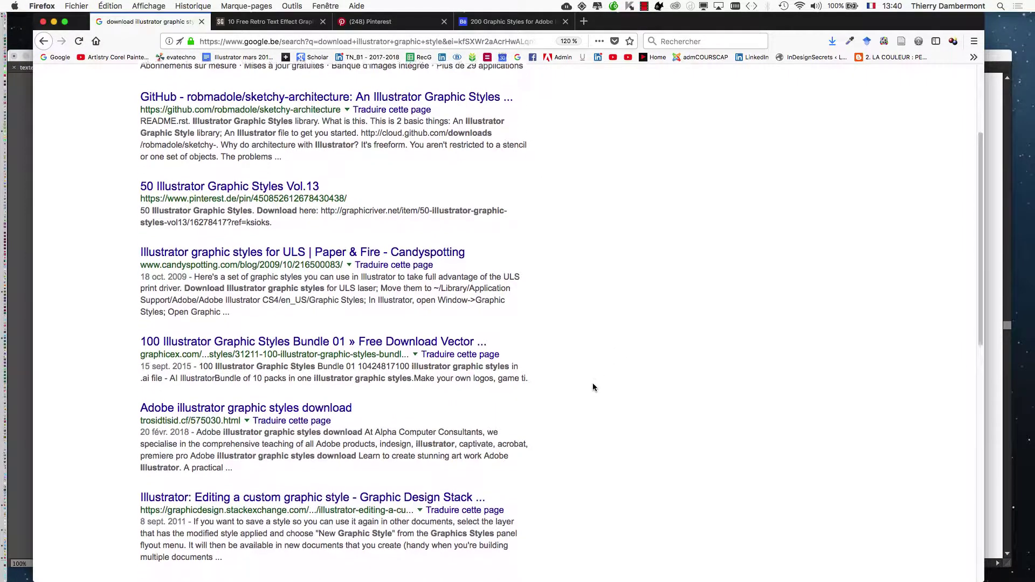
scroll(588, 383, down, 3)
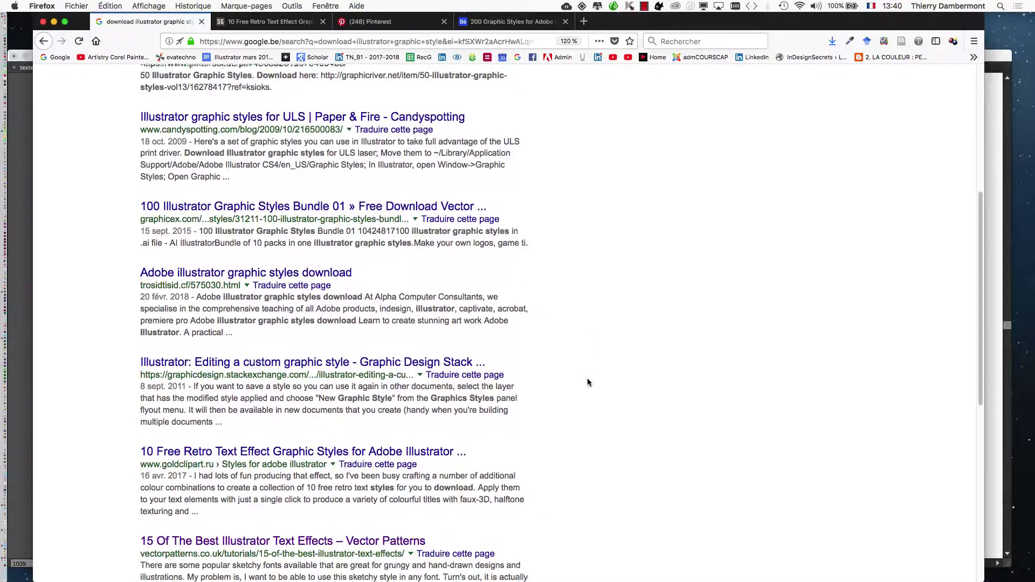
scroll(589, 380, down, 2)
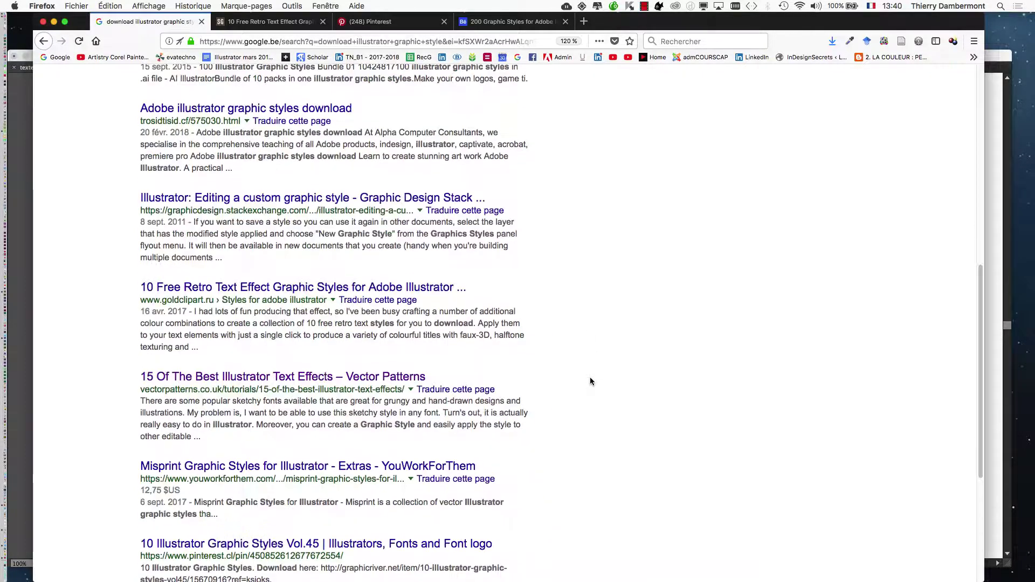
scroll(589, 379, down, 5)
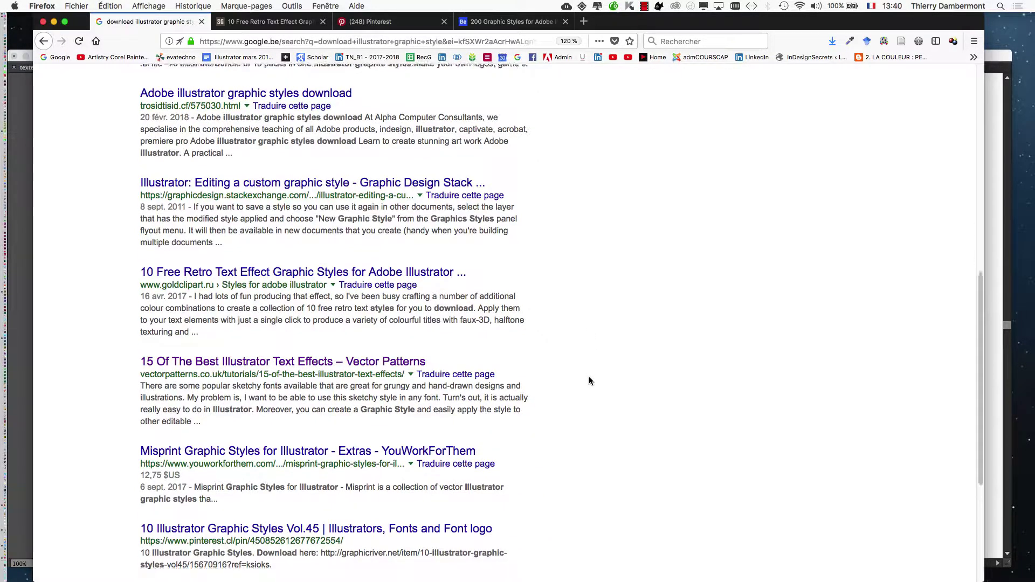
click(54, 22)
click(385, 59)
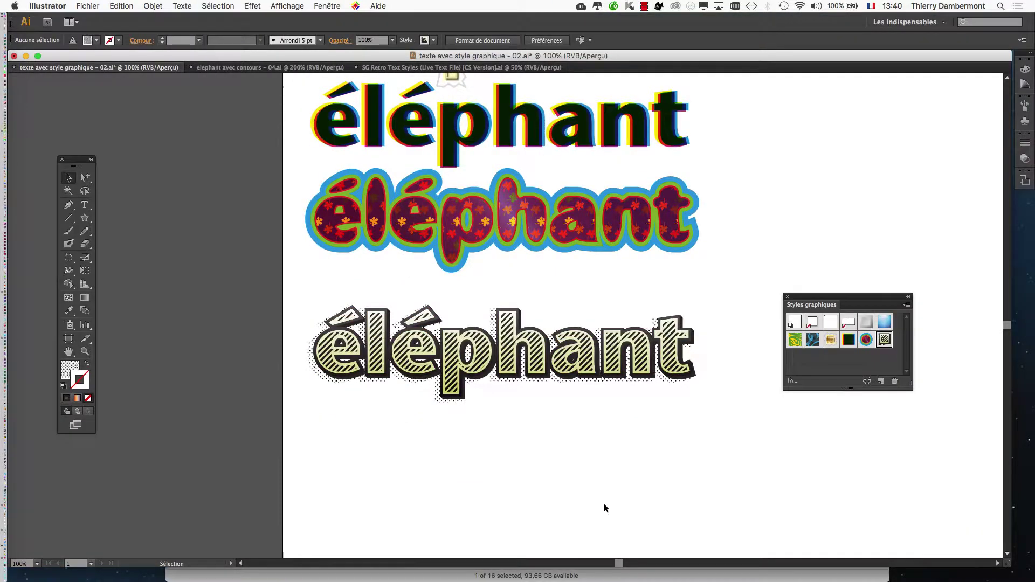